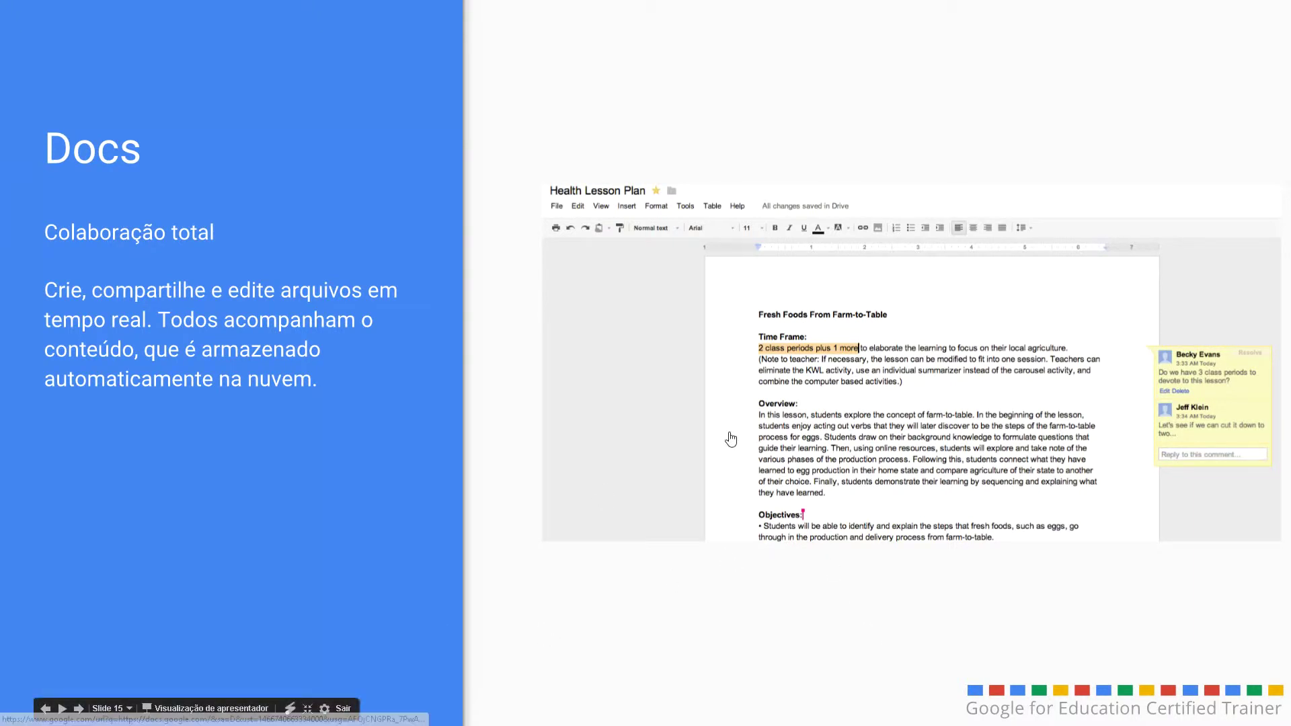
Step: Open Google Docs from the slide's document image and create a blank document
click(827, 469)
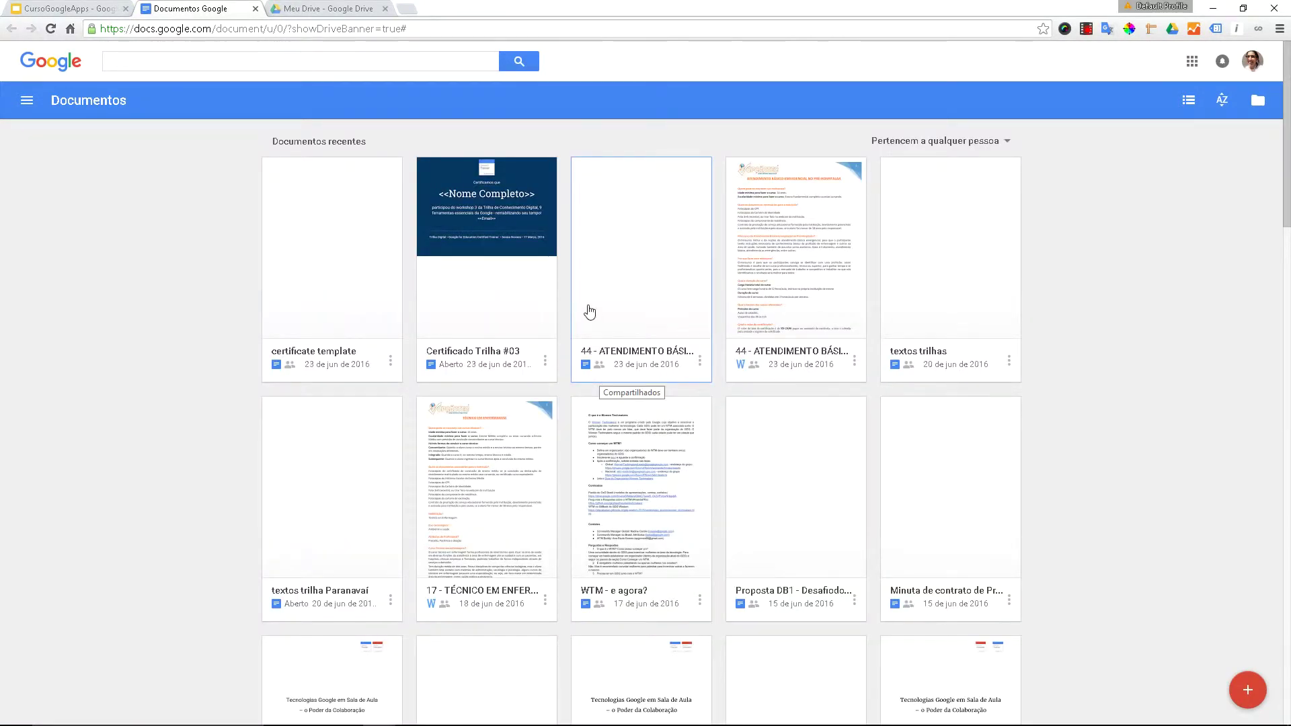
click(447, 366)
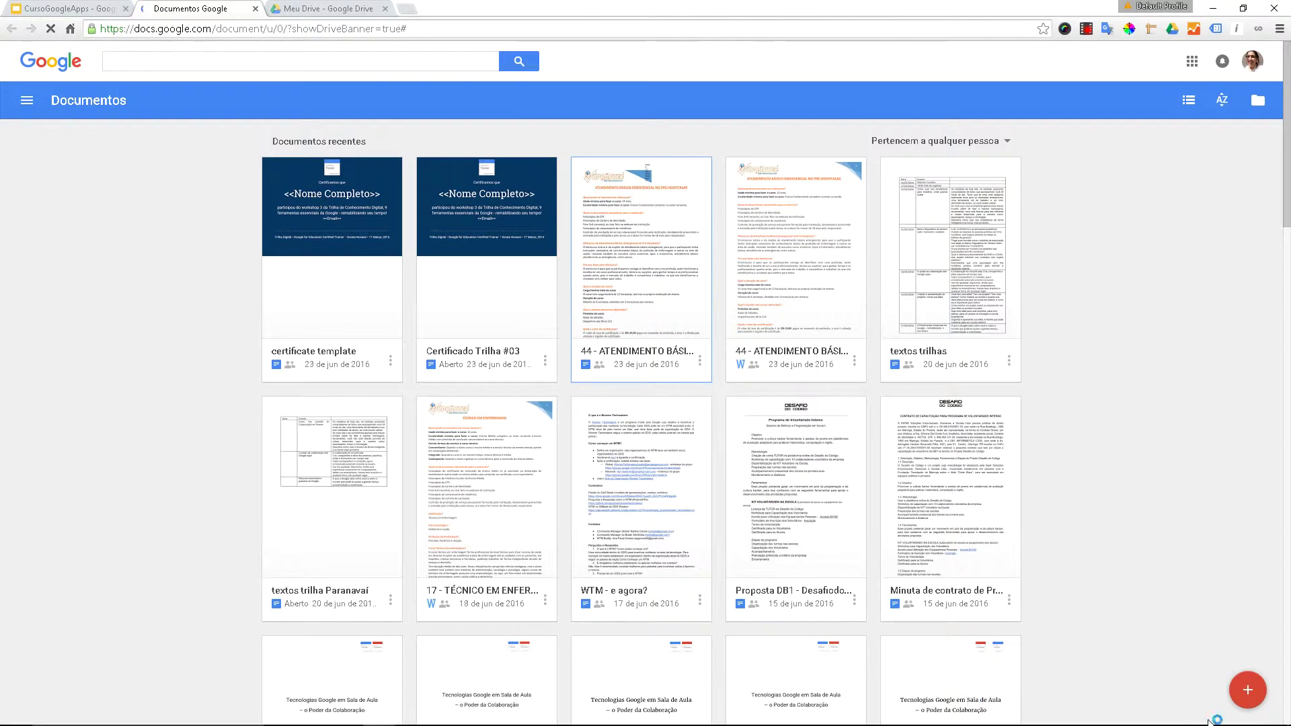
click(1249, 690)
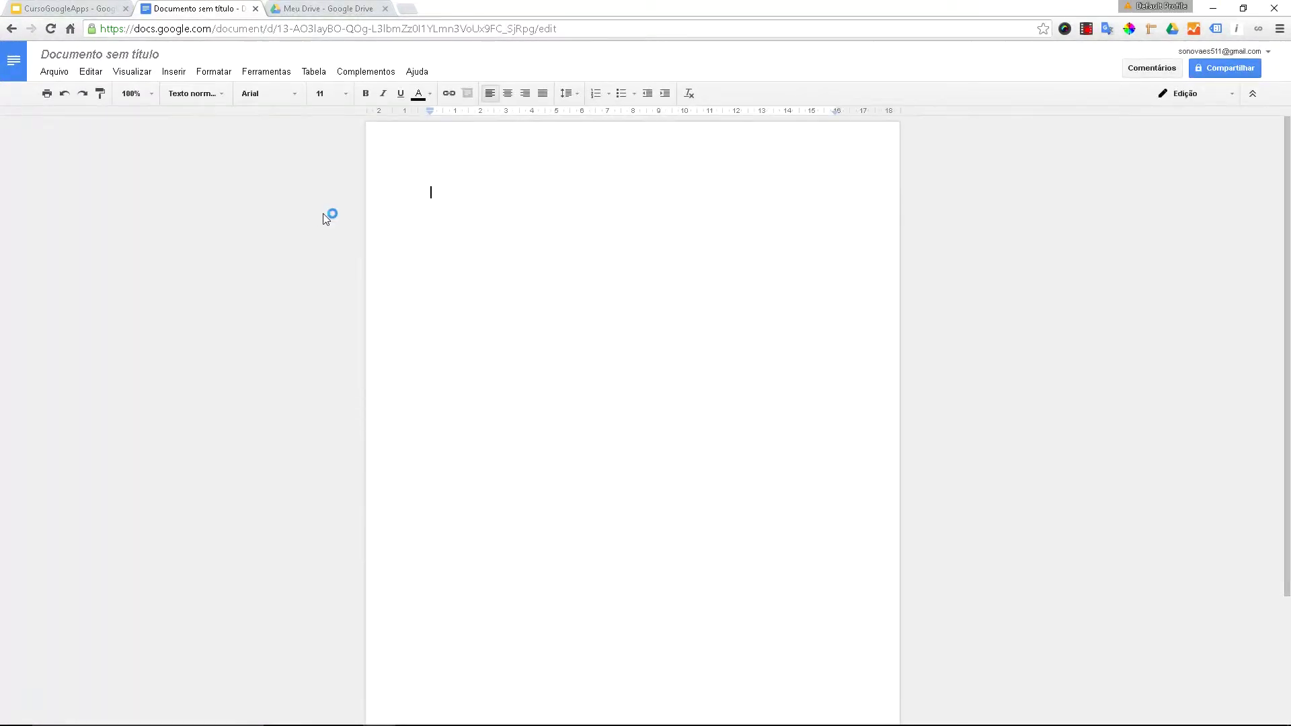
click(210, 27)
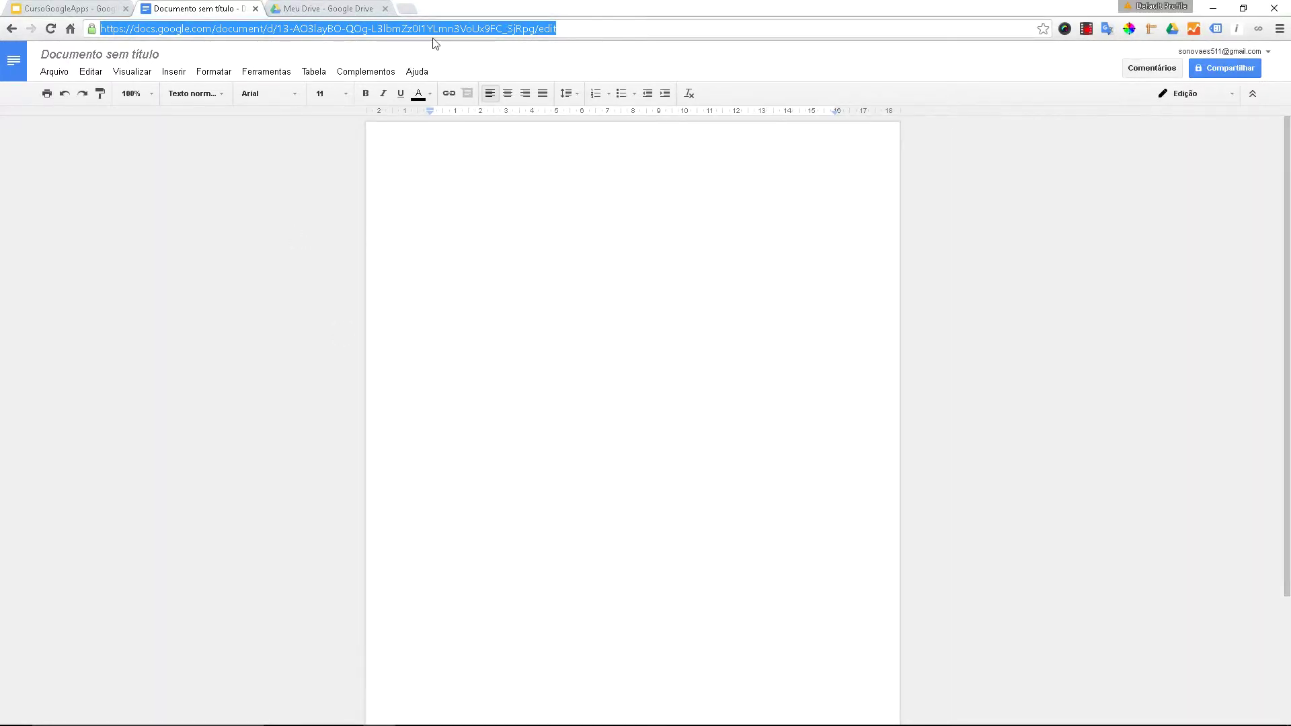
click(563, 253)
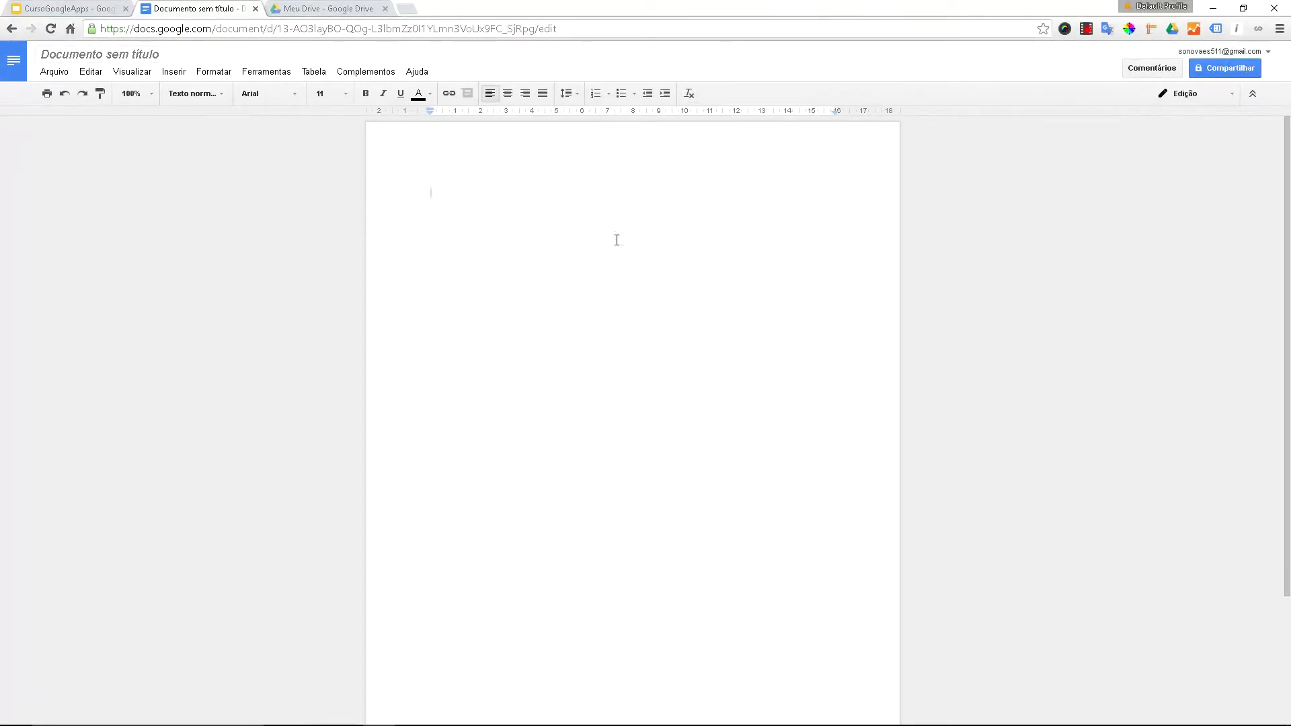
Step: Share the document with a collaborator under the suggested name, granting "Pode editar" access, and send the invitation
click(1242, 71)
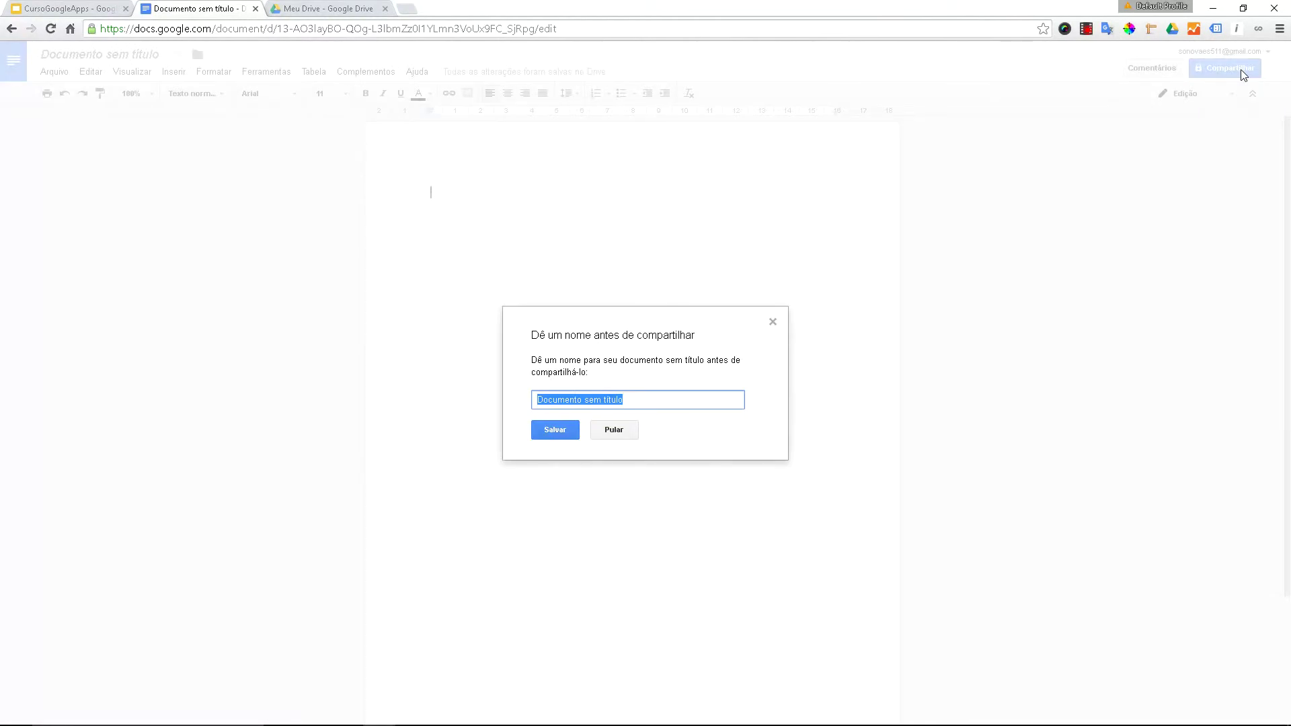
click(556, 438)
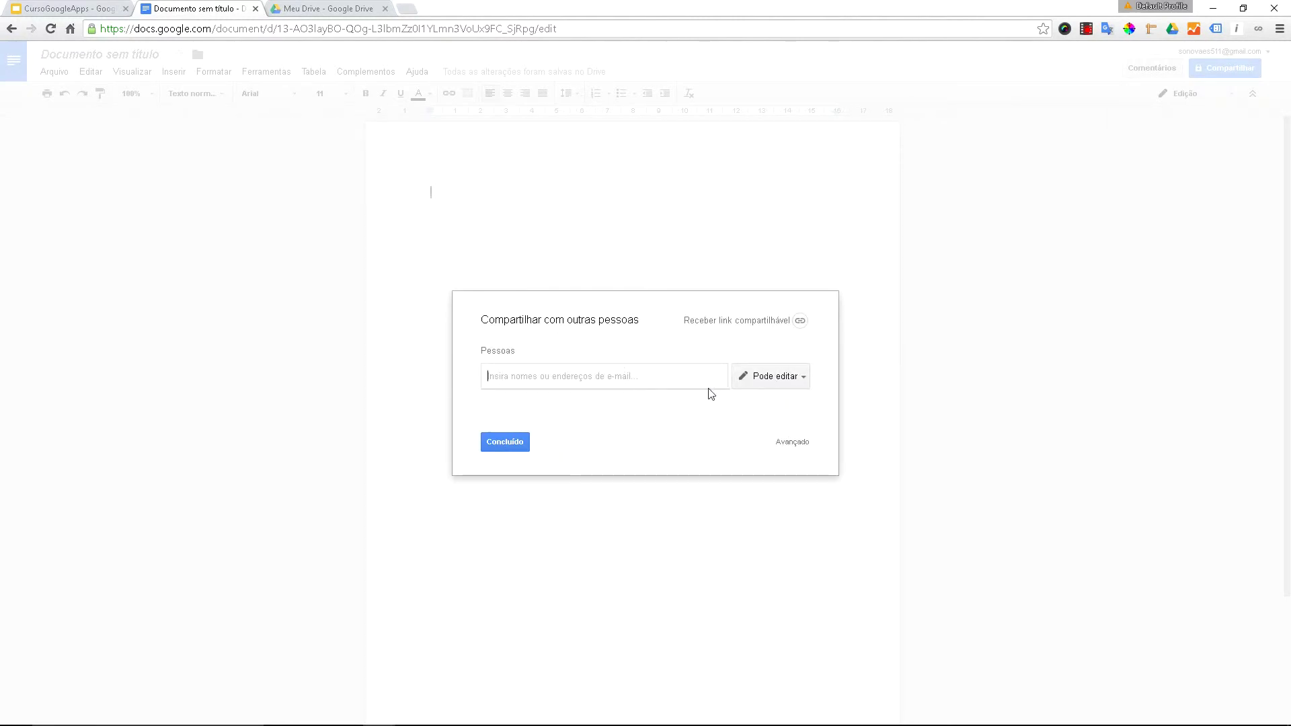
text(silv)
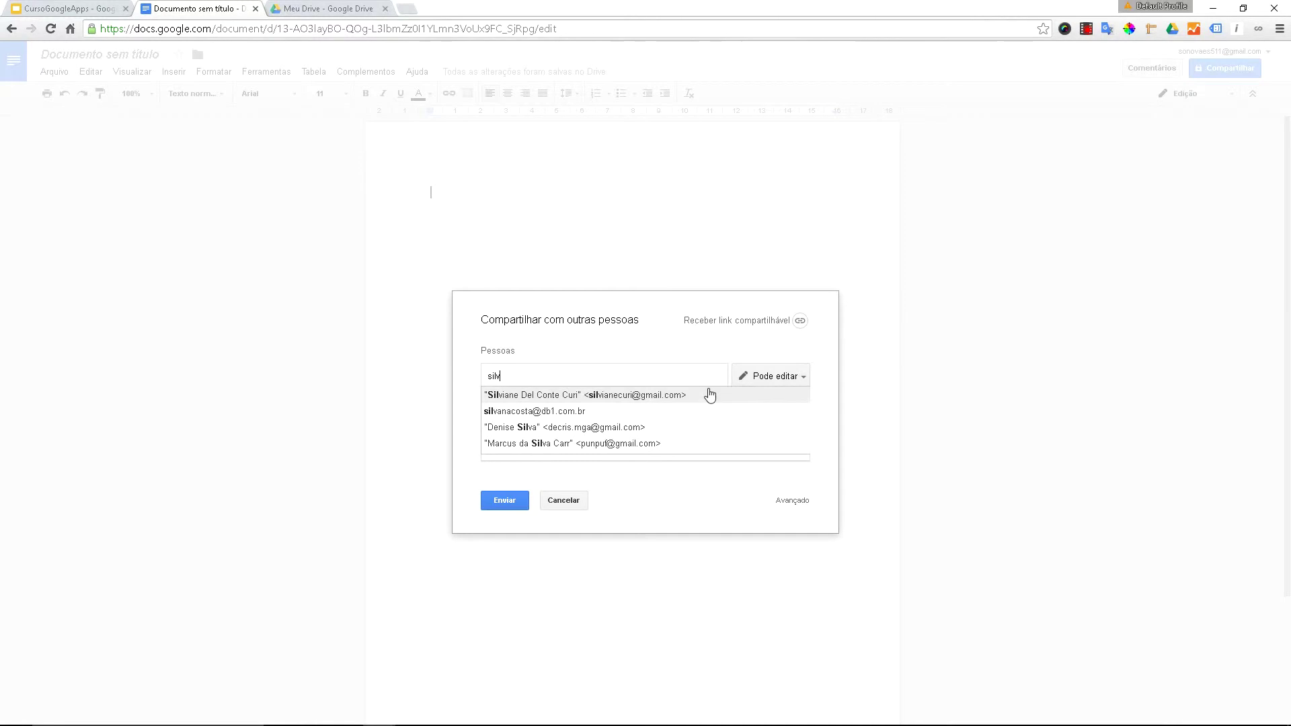
click(692, 395)
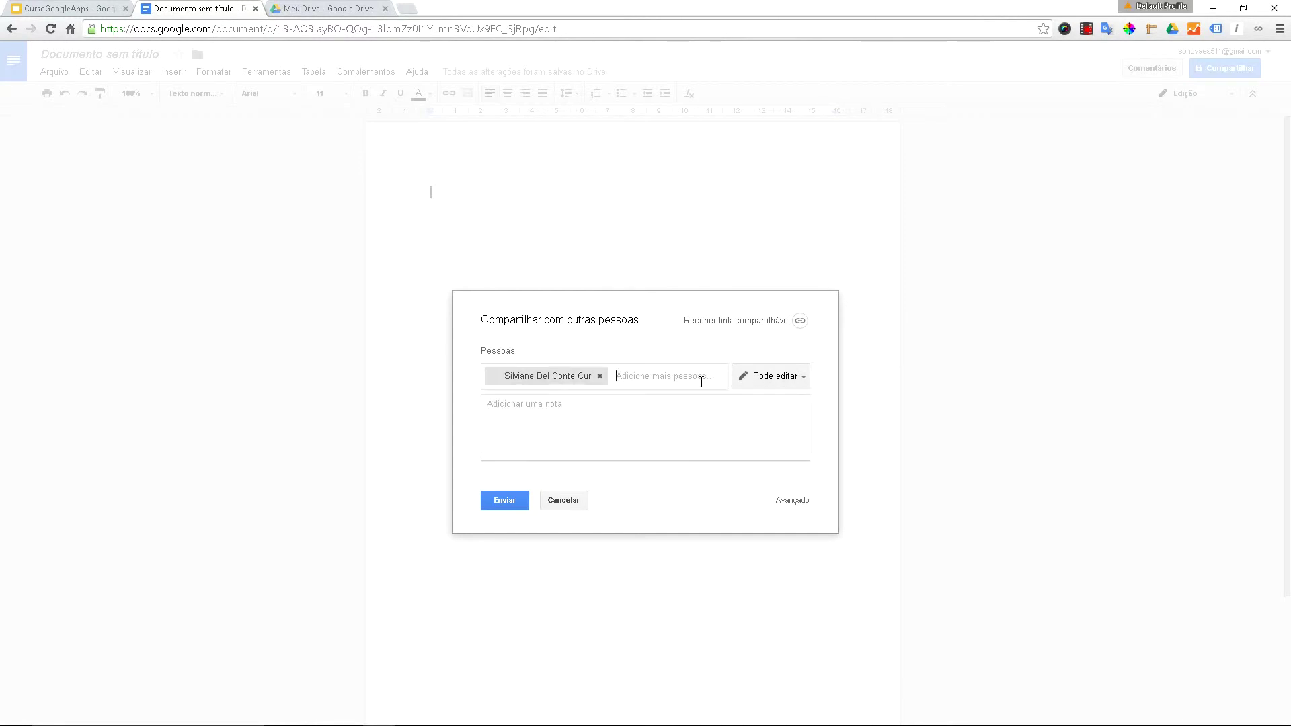
click(795, 379)
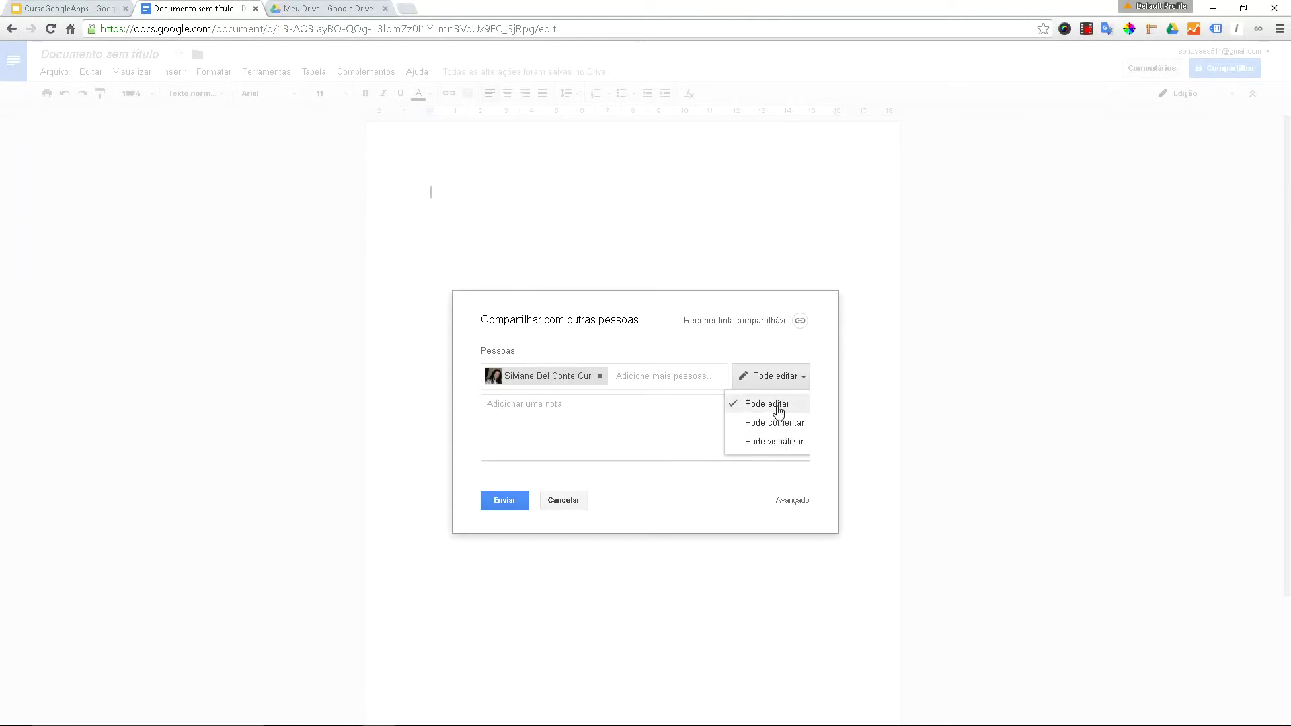
click(786, 405)
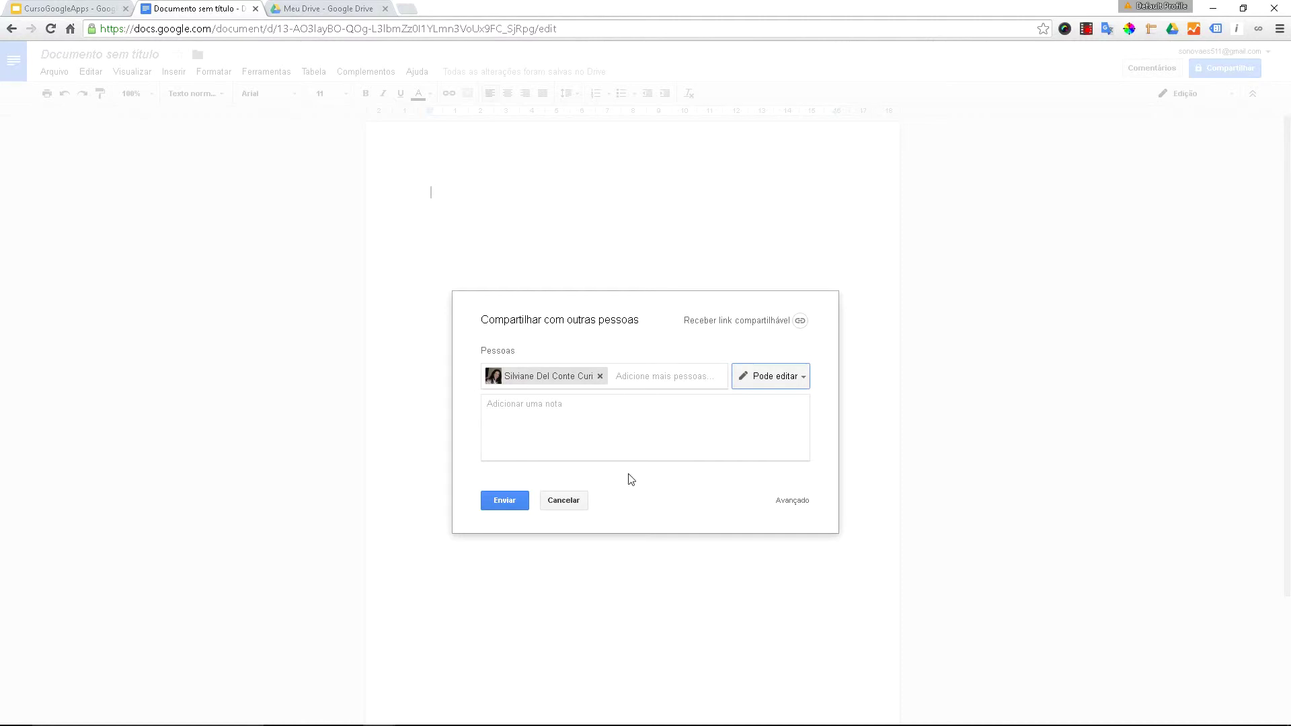
click(520, 505)
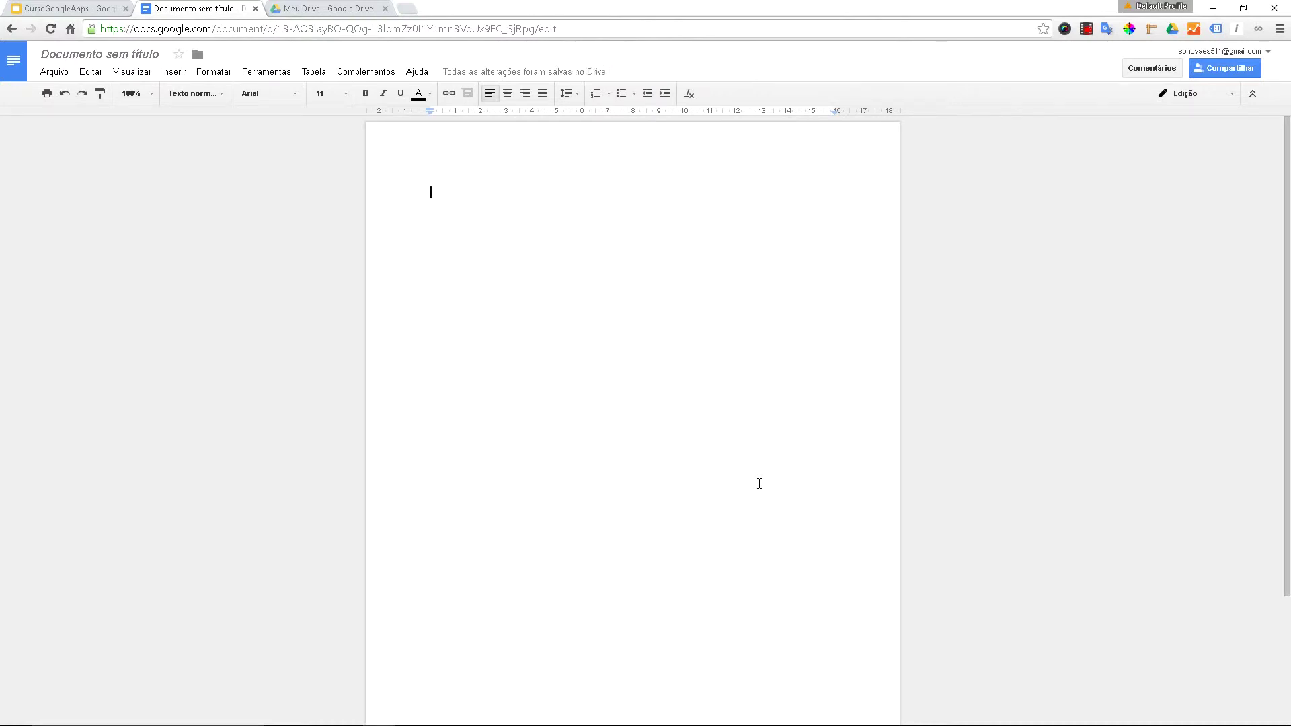
Step: Write "Atividades" on the first line and "Criar um documentos" below it, followed by blank lines
text(Atividades)
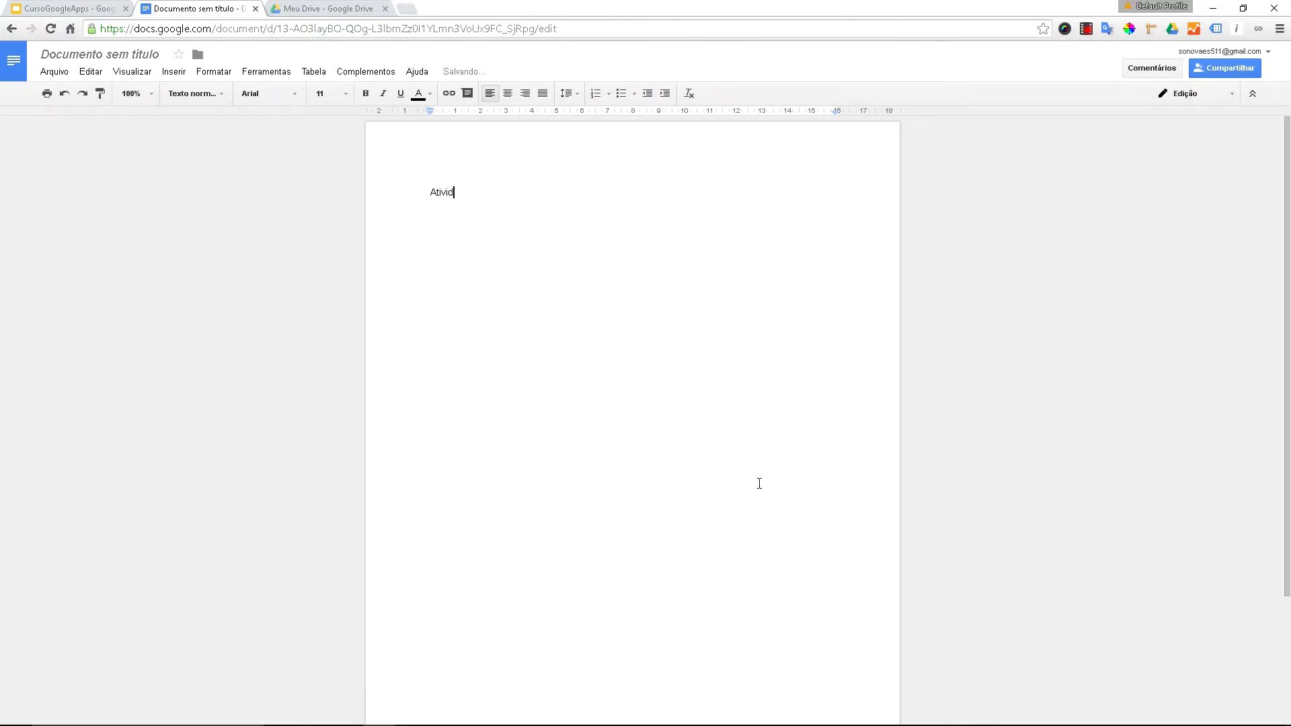
key(Return)
text(Criar um docum)
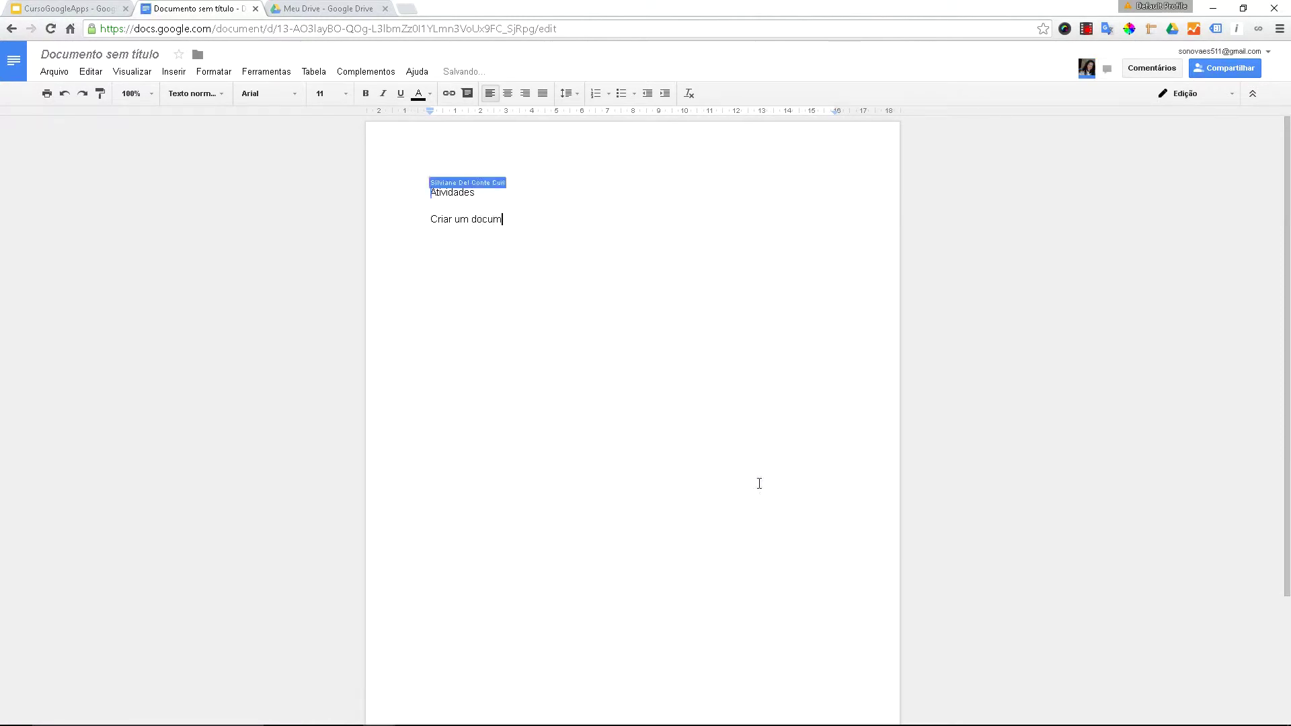
text(en)
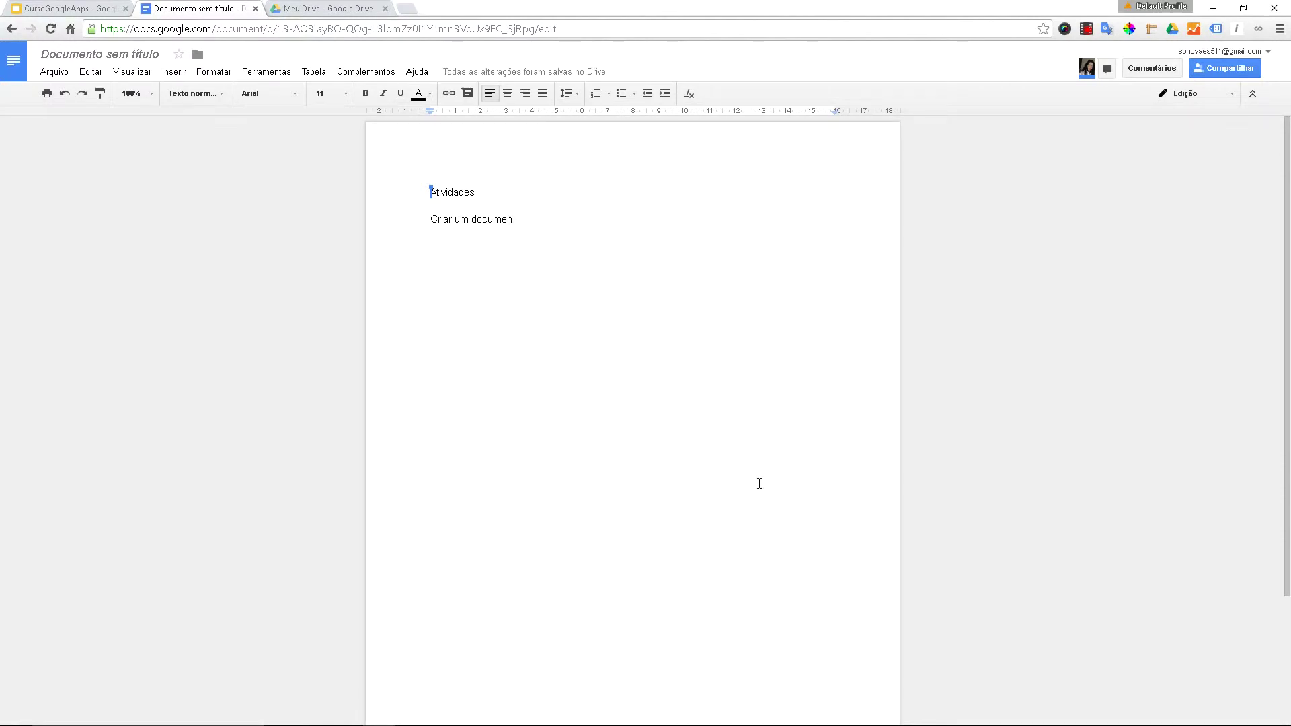
text(tos)
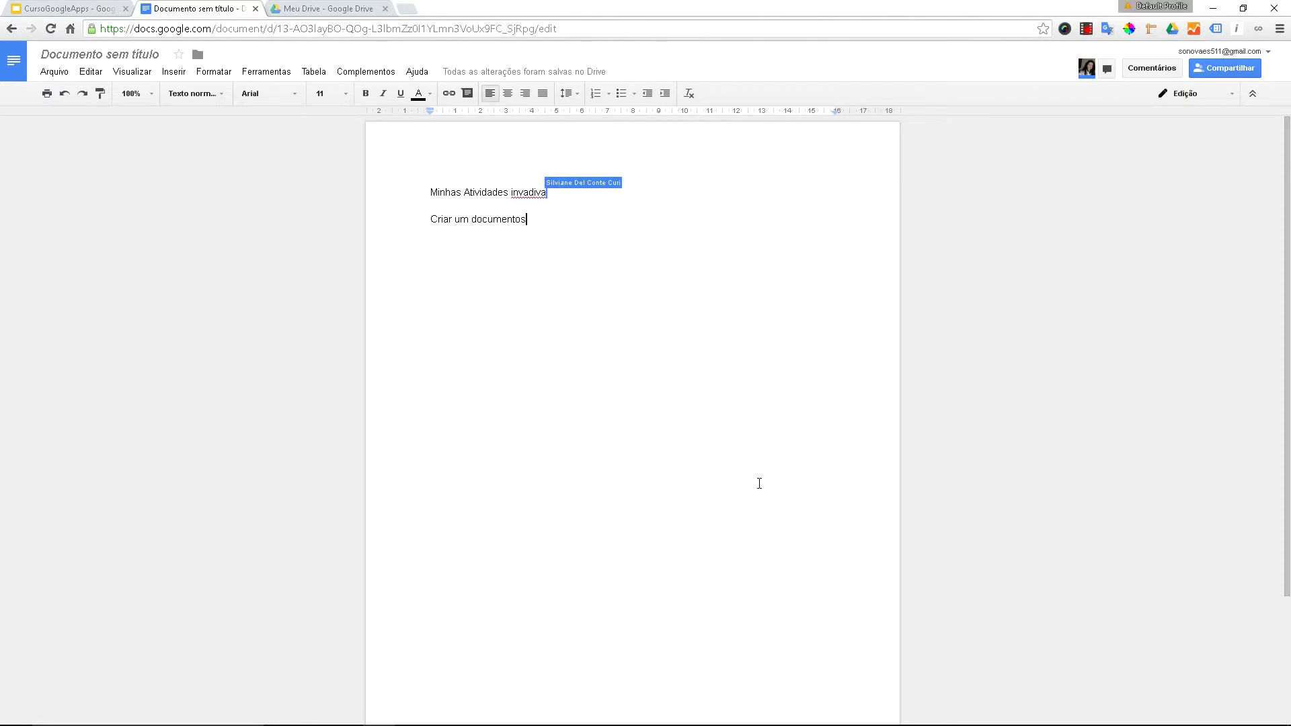
key(Return)
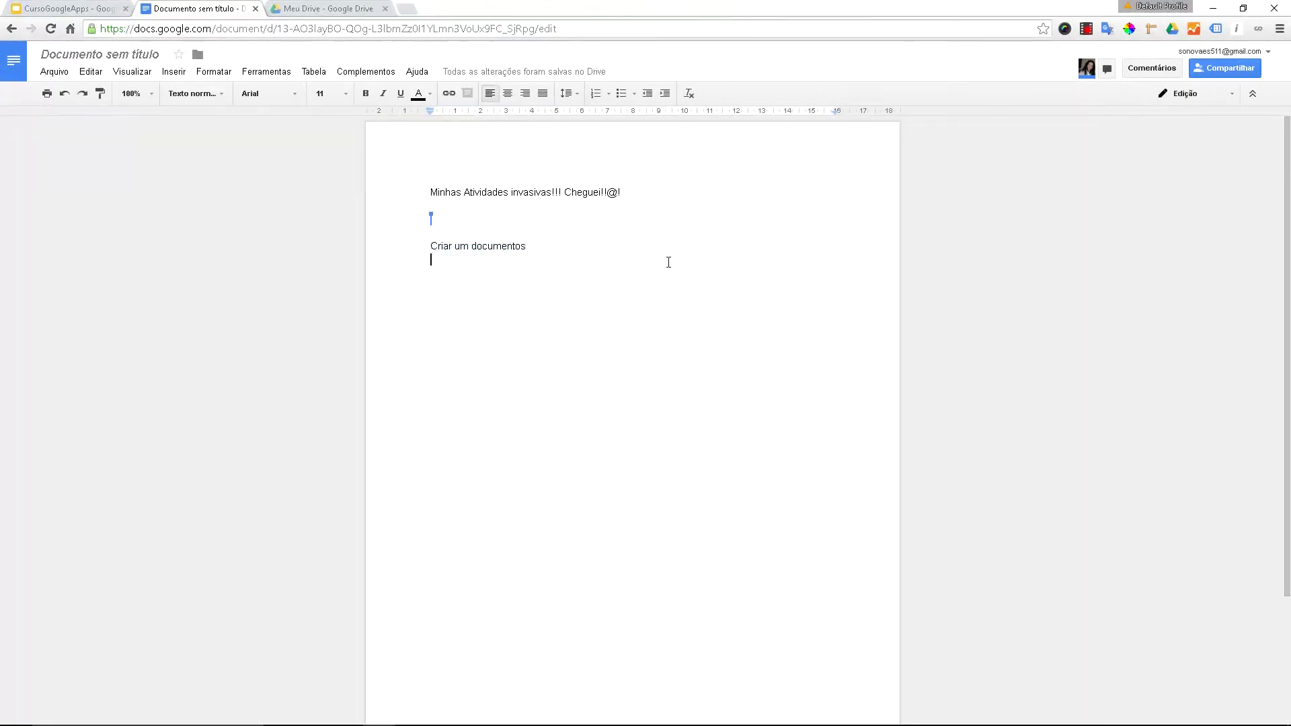
key(Return)
key(Return)
Step: Check the document's save status and write "fica salvando" below the existing text
mouse_move(464, 73)
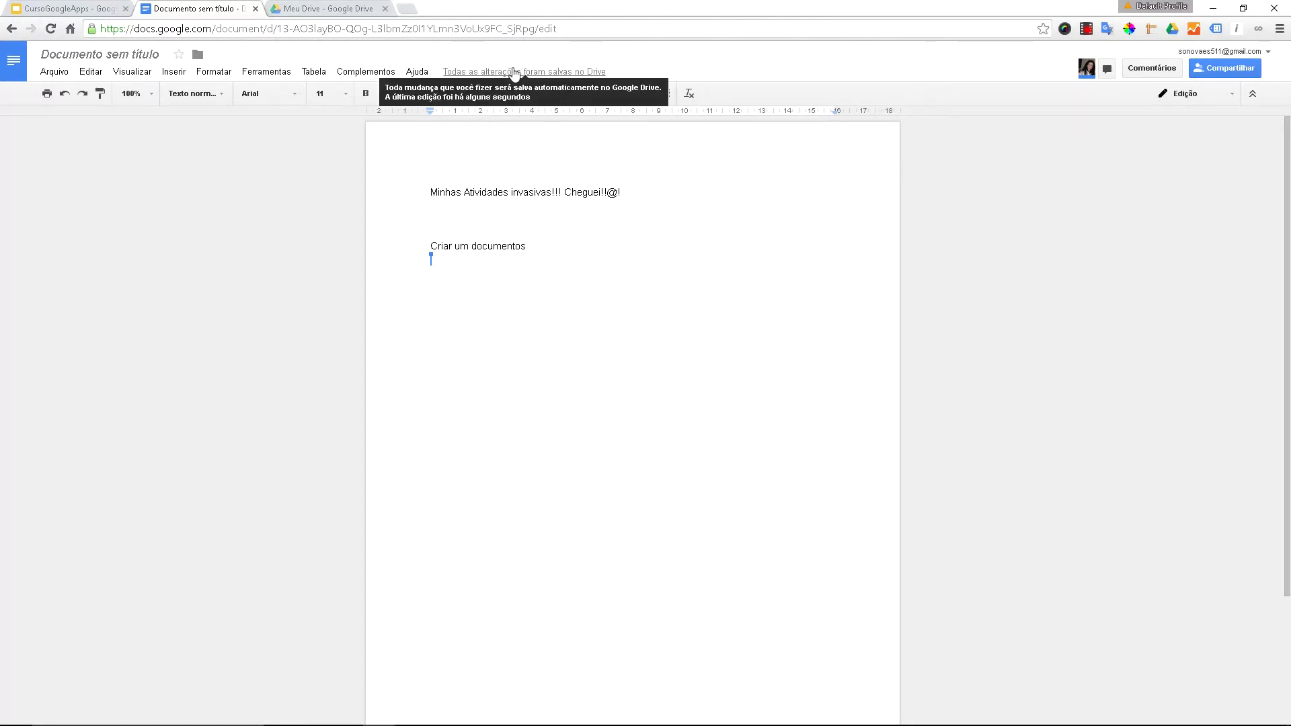
text(fy)
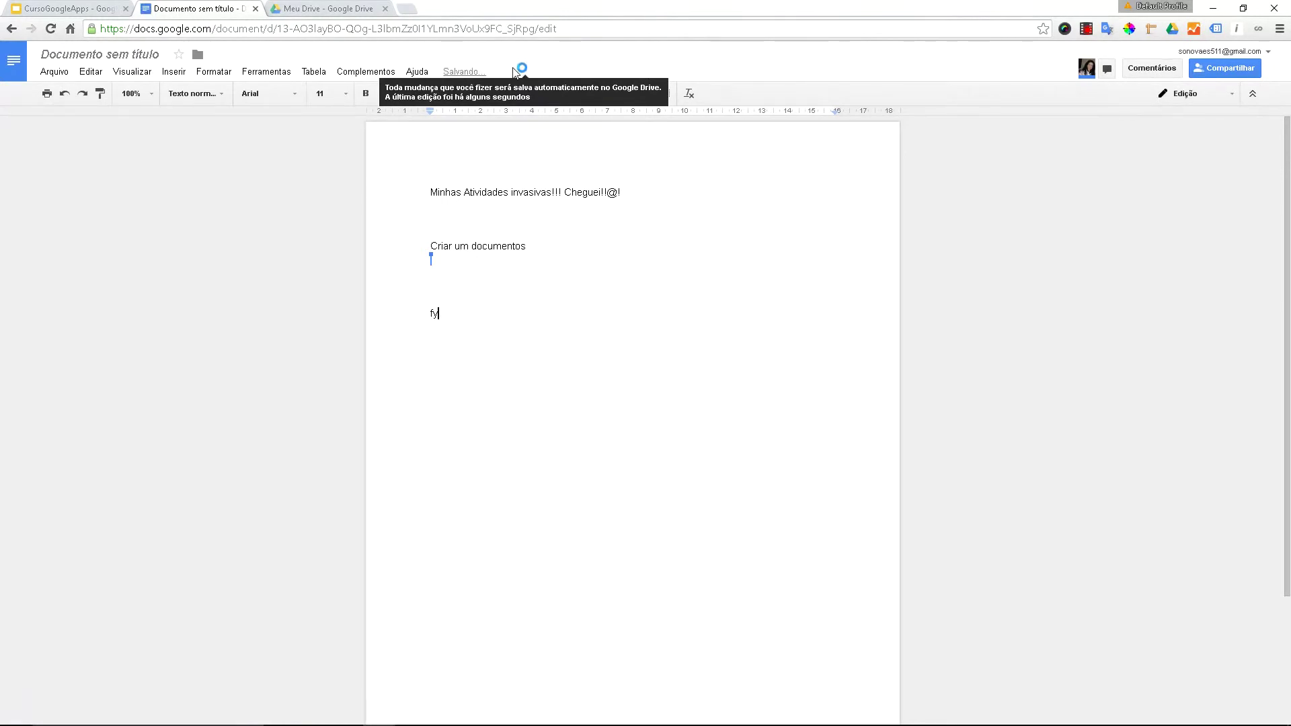
key(BackSpace)
text(ica )
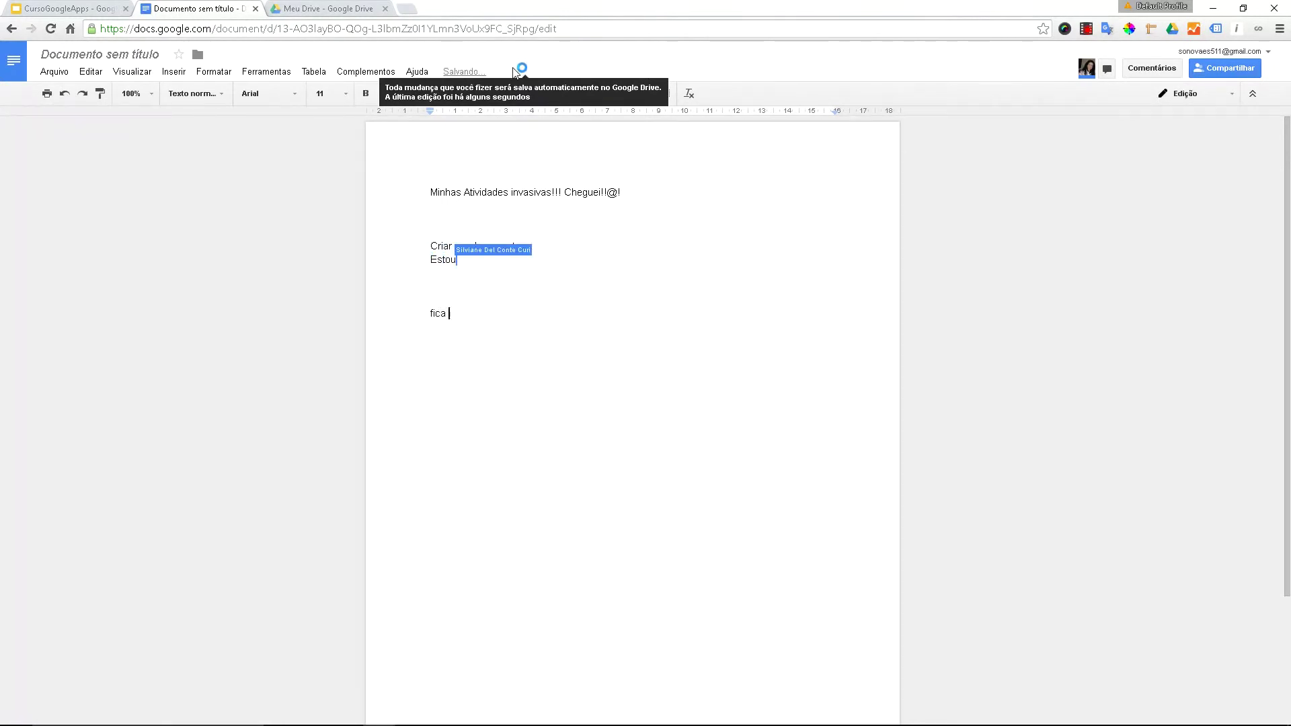
text(sa)
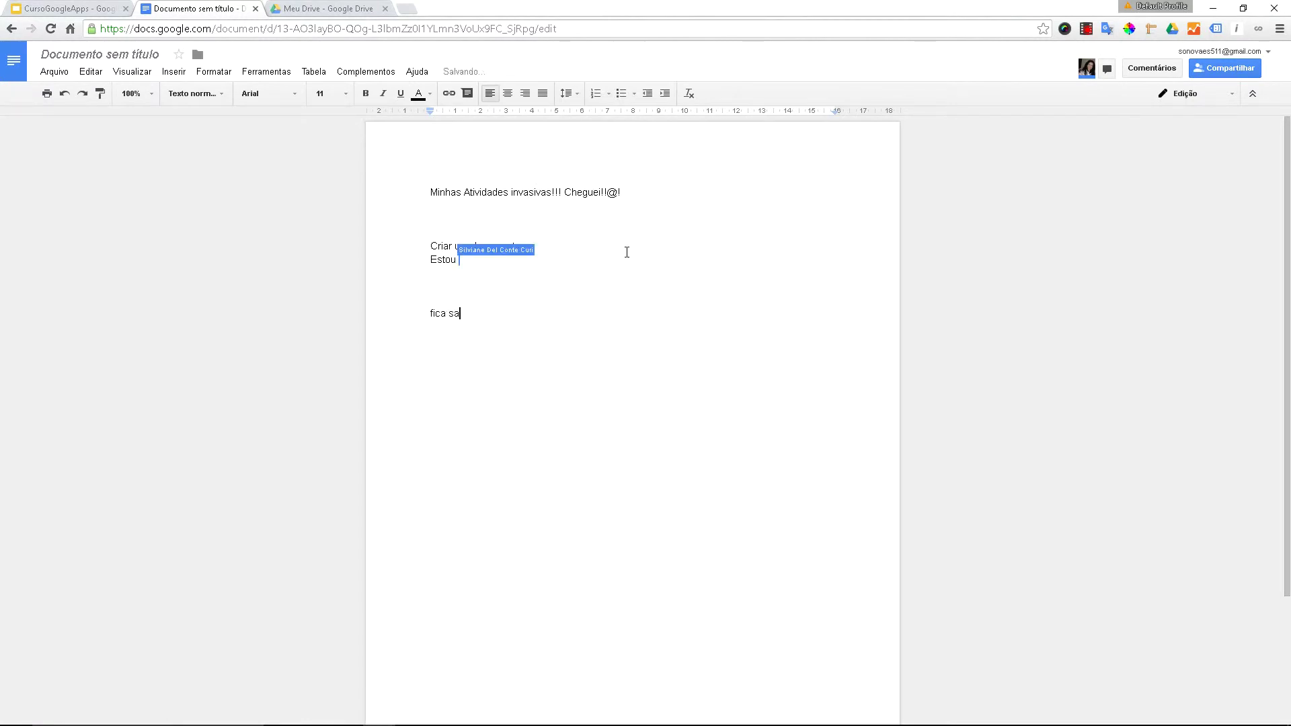
text(lvan)
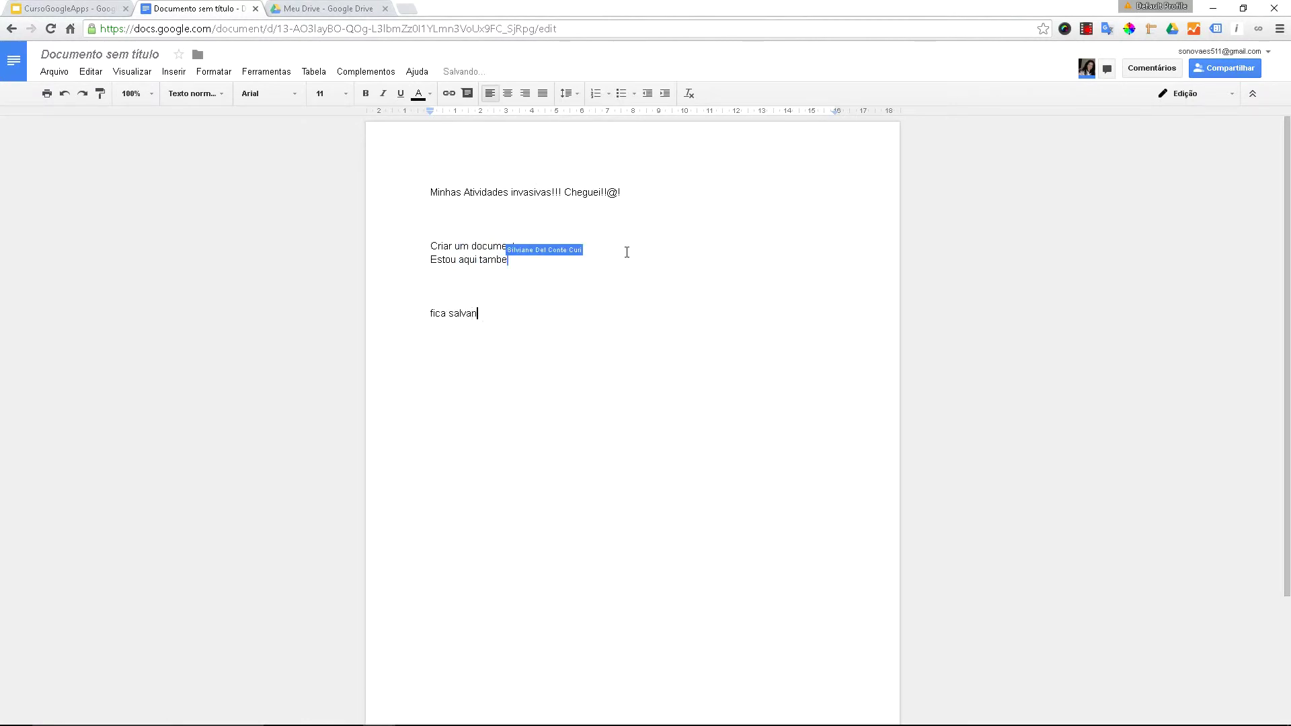
text(do)
key(Return)
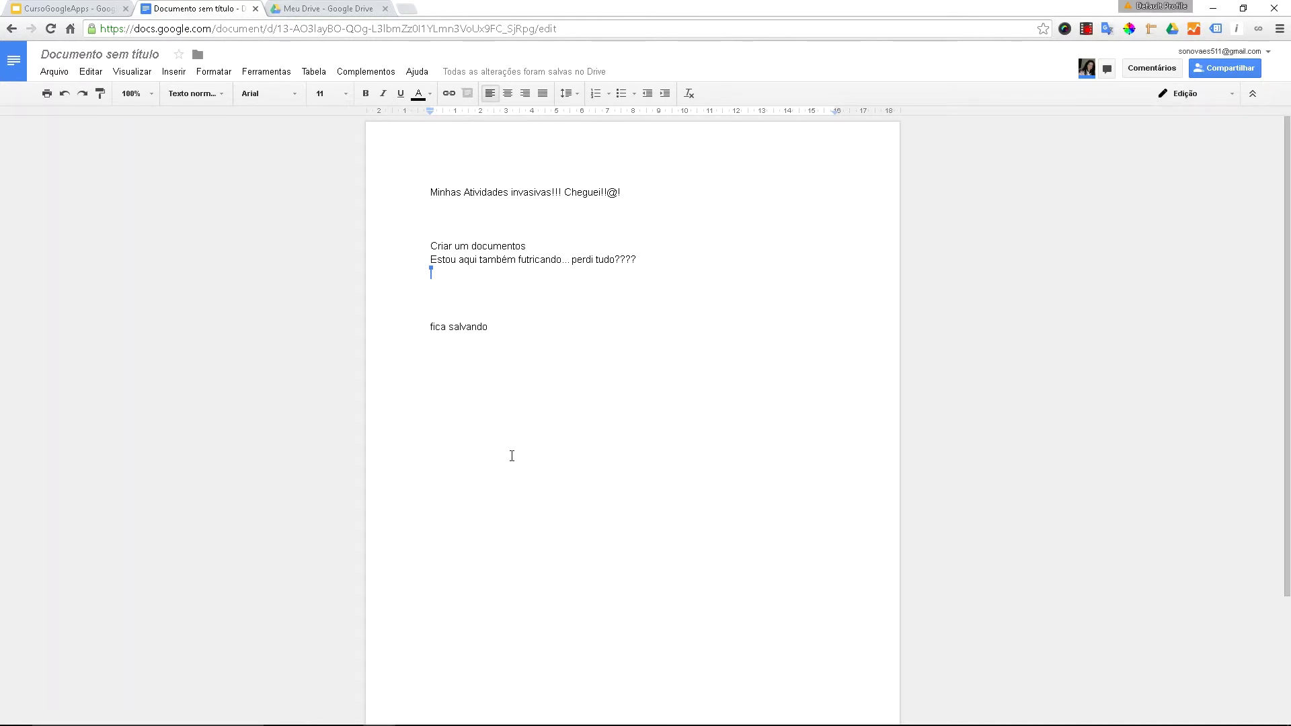
click(66, 76)
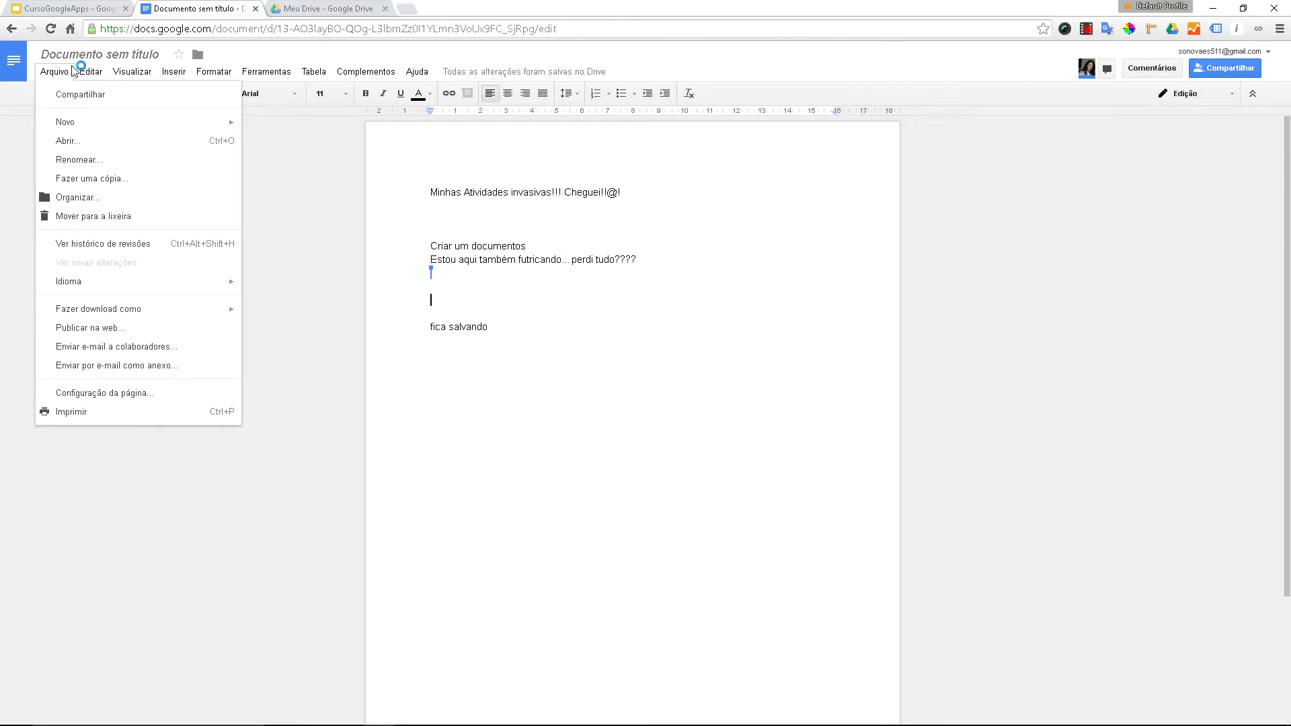
mouse_move(123, 72)
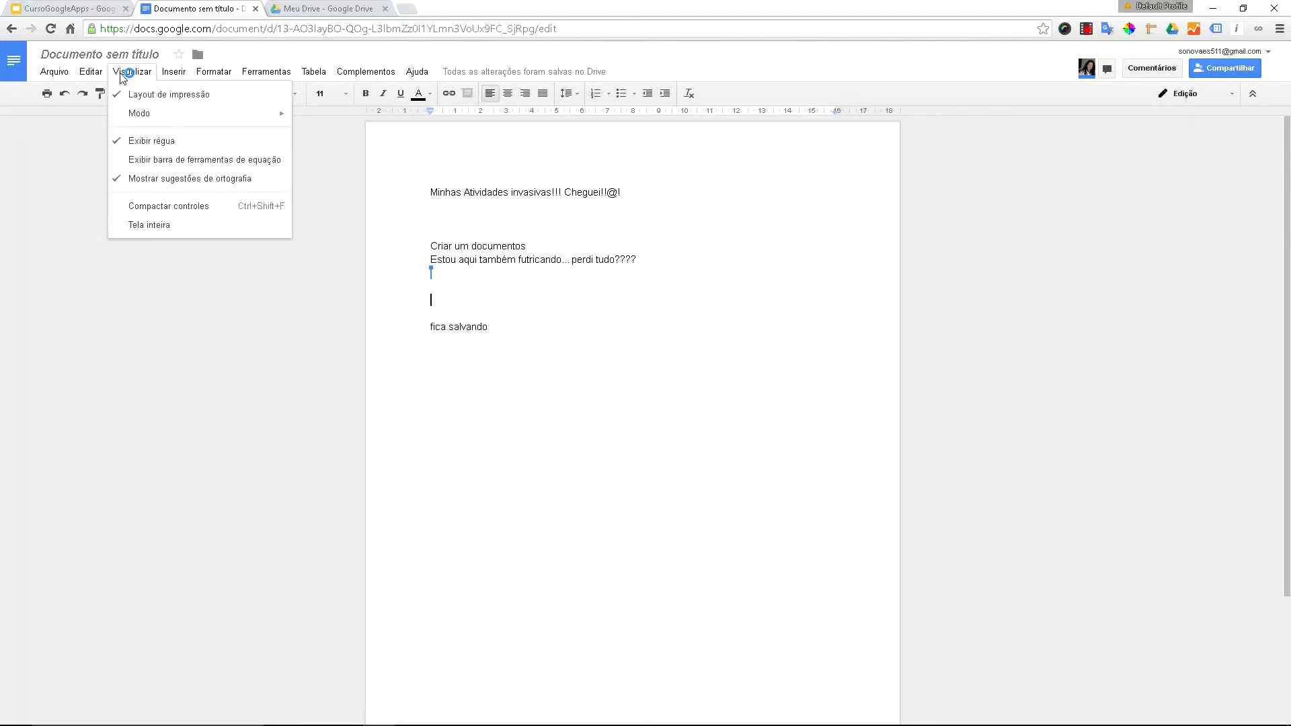
mouse_move(177, 72)
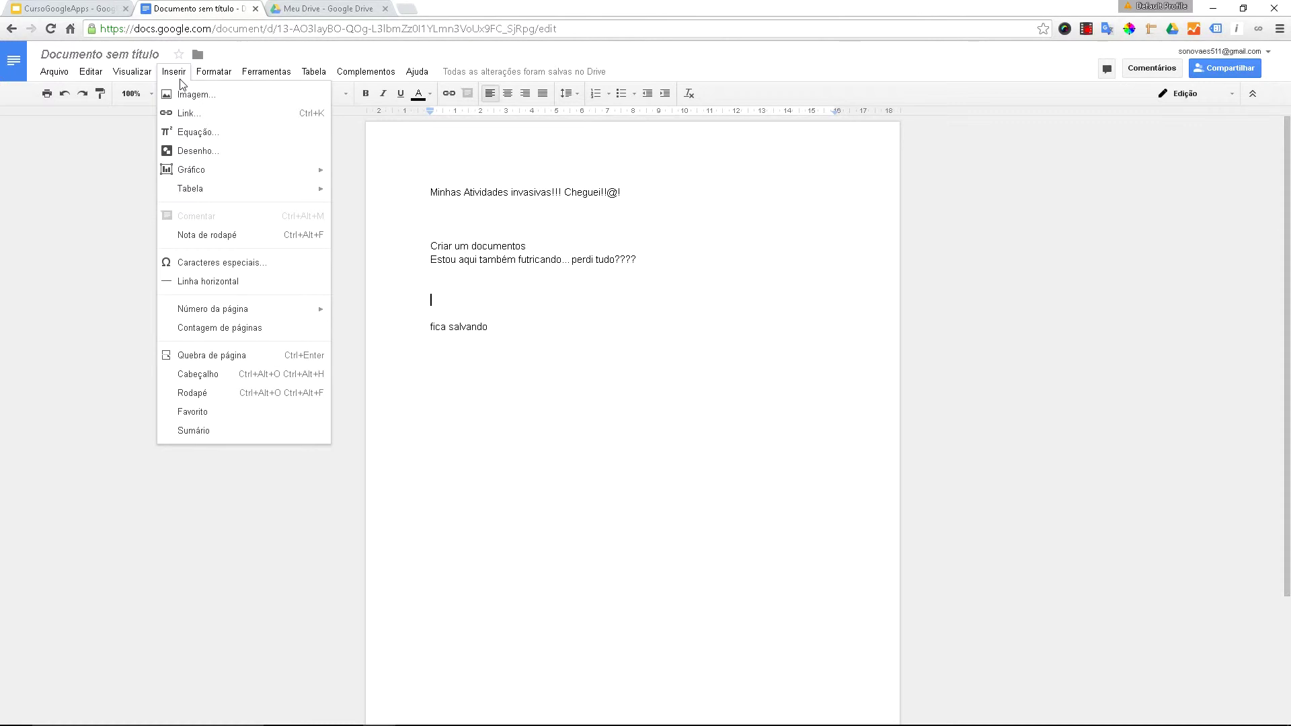
mouse_move(248, 74)
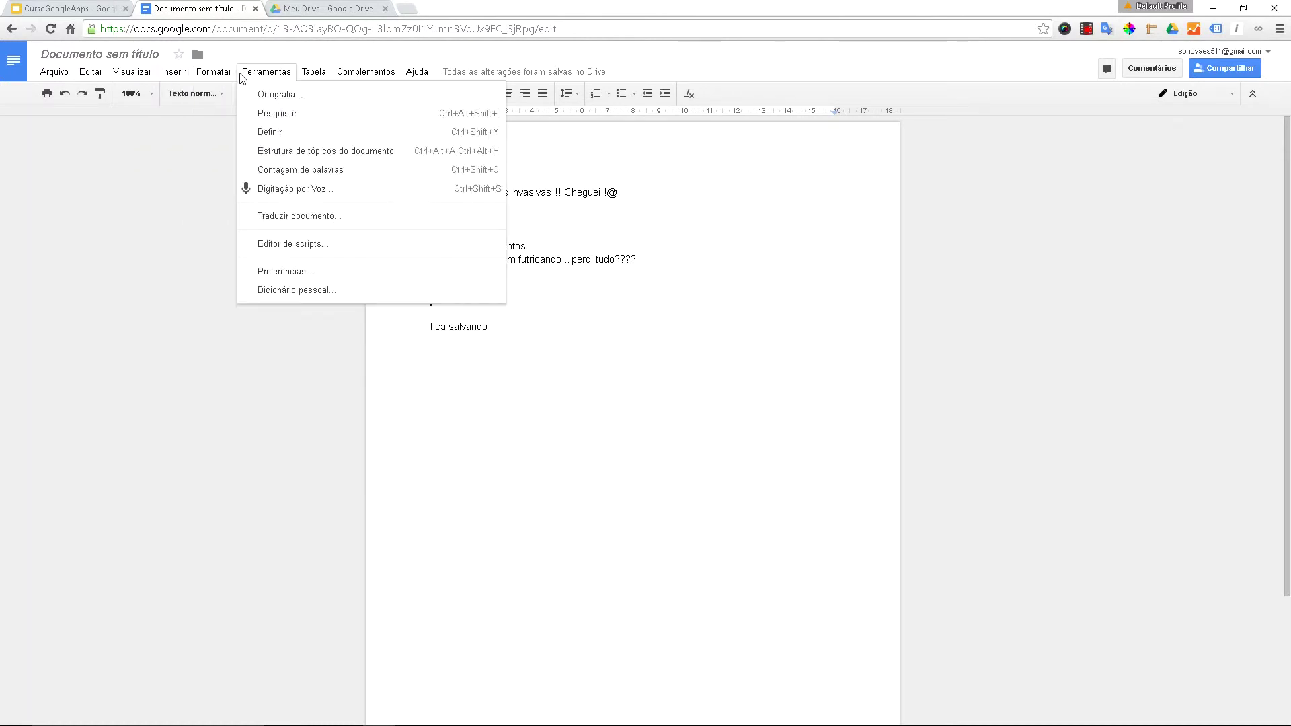
Step: Browse the add-on gallery, examining Translate, Lucidchart Diagrams and the add-ons further down, and close it
mouse_move(355, 75)
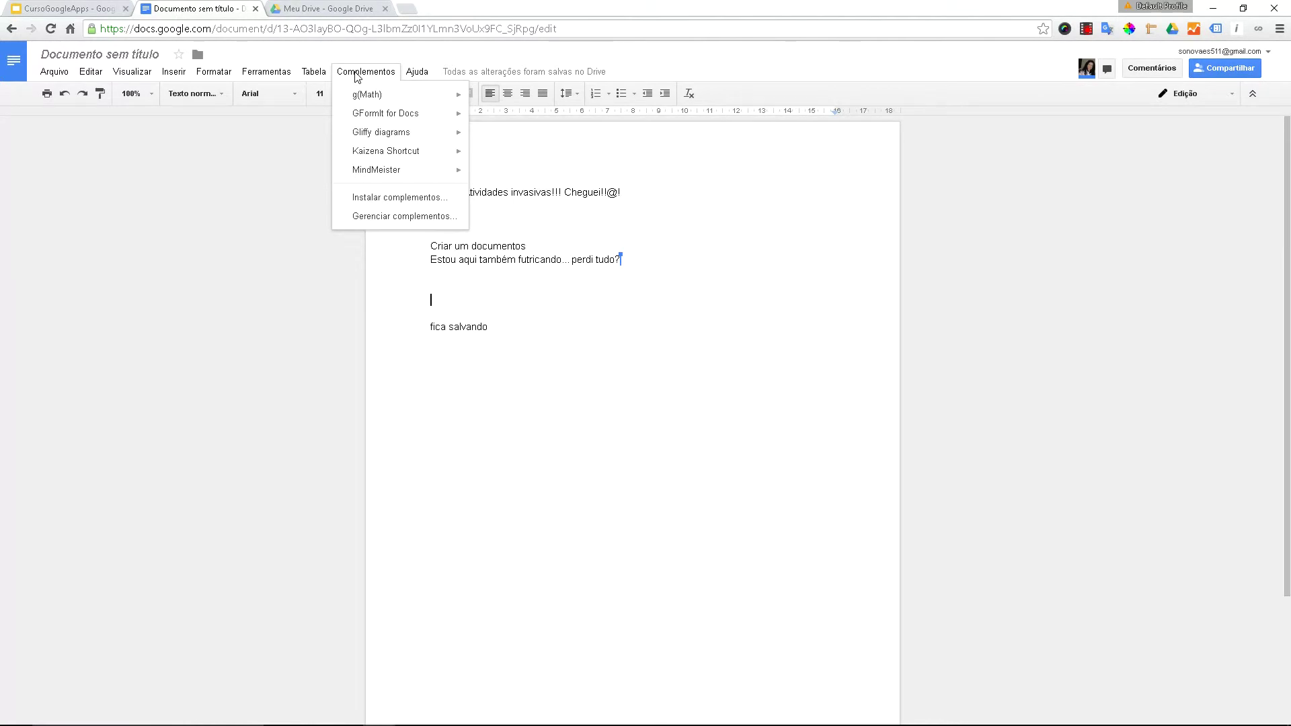
click(390, 197)
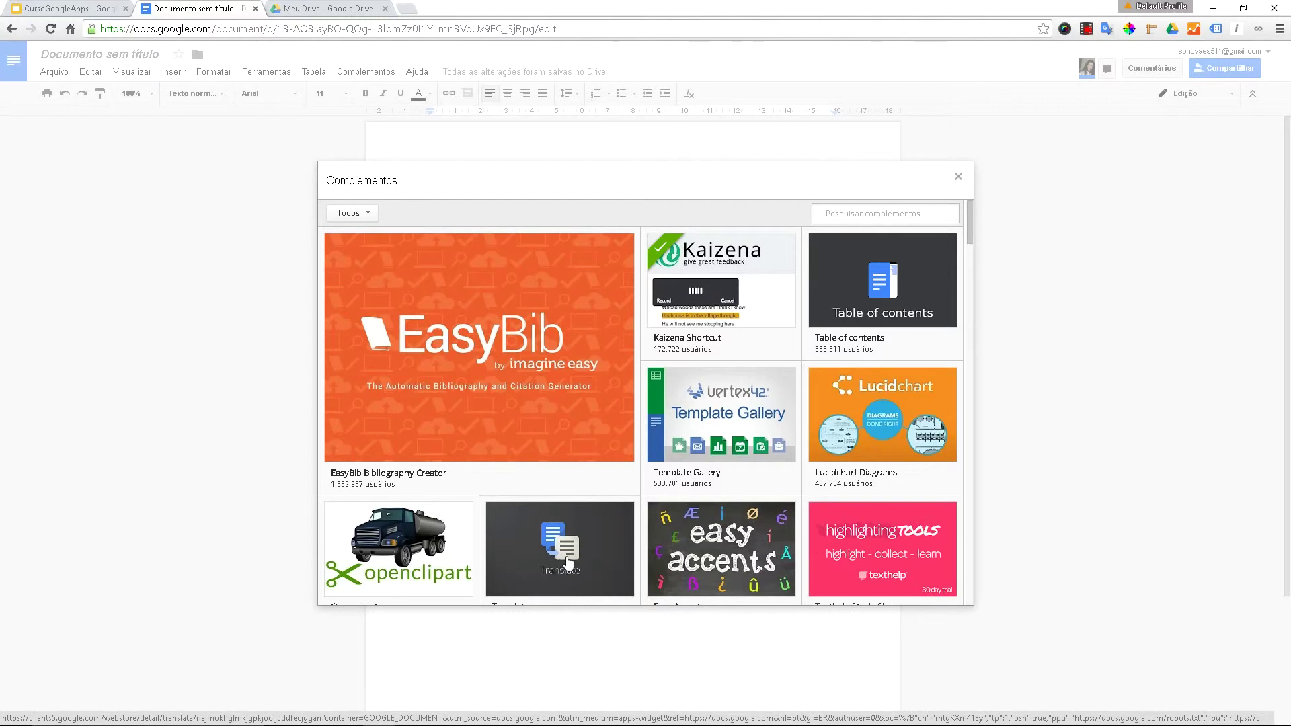
mouse_move(567, 561)
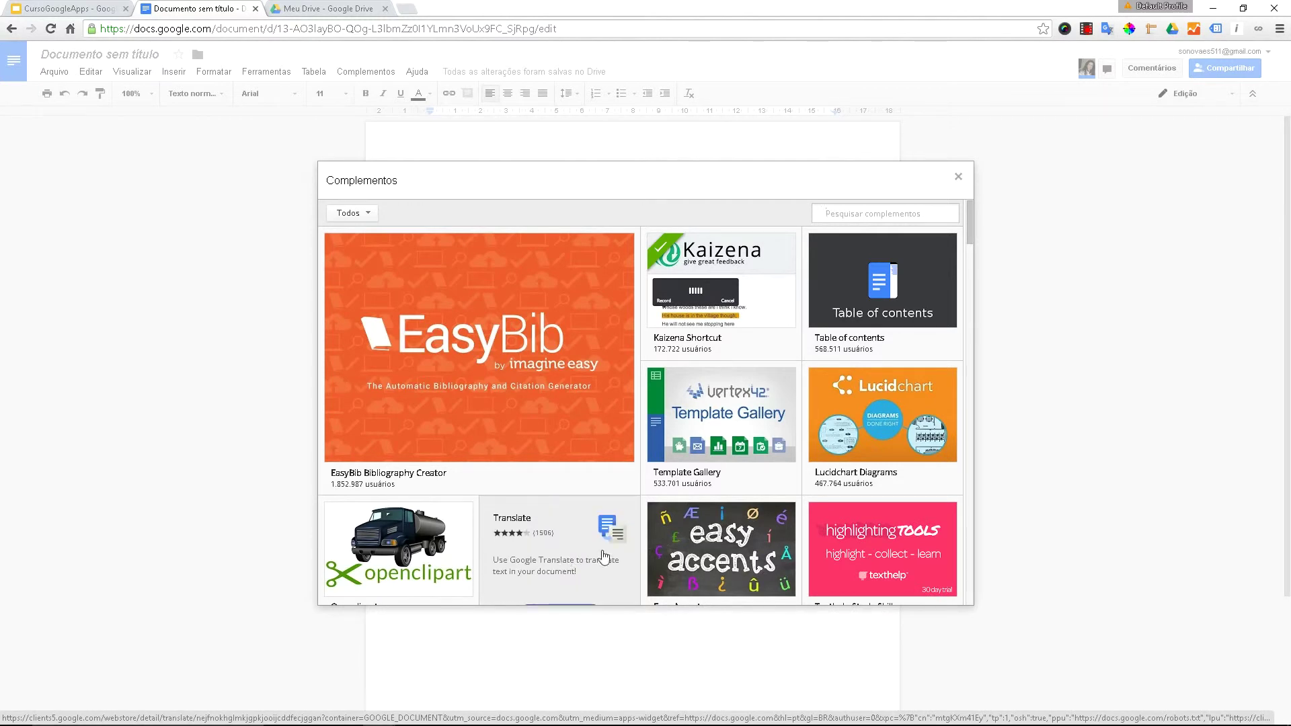
mouse_move(824, 572)
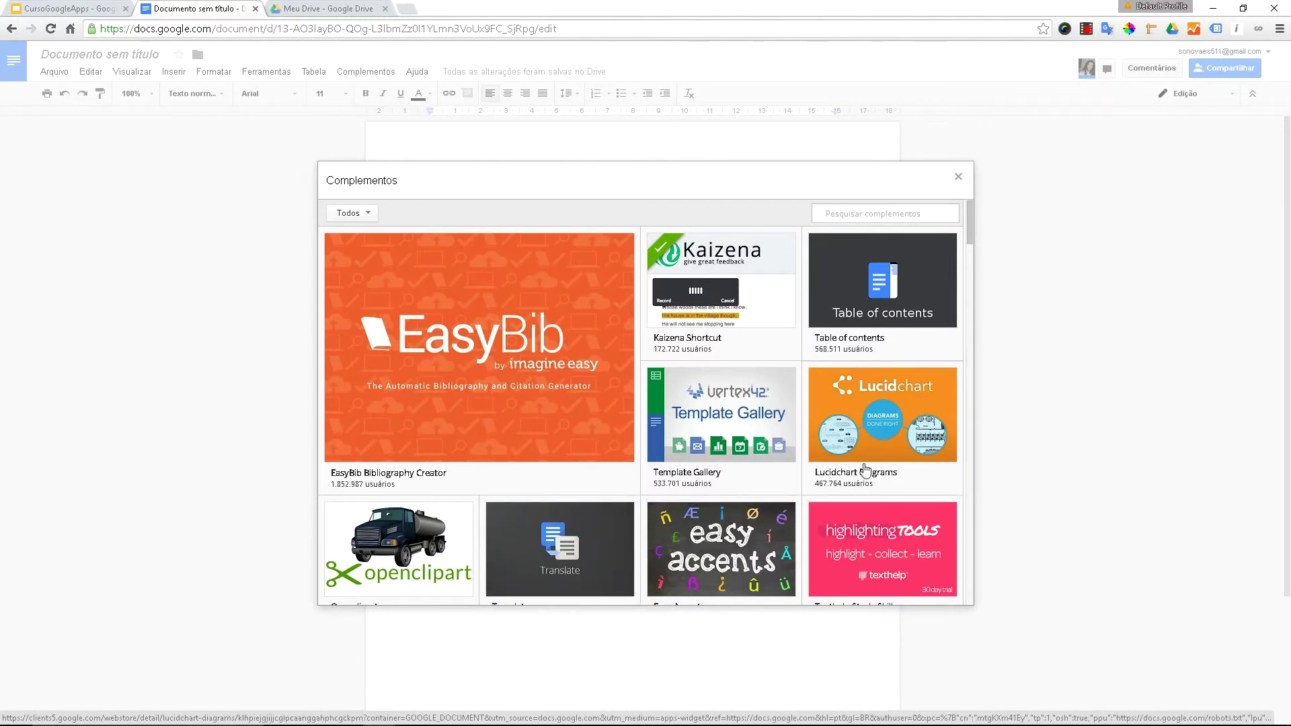
mouse_move(833, 459)
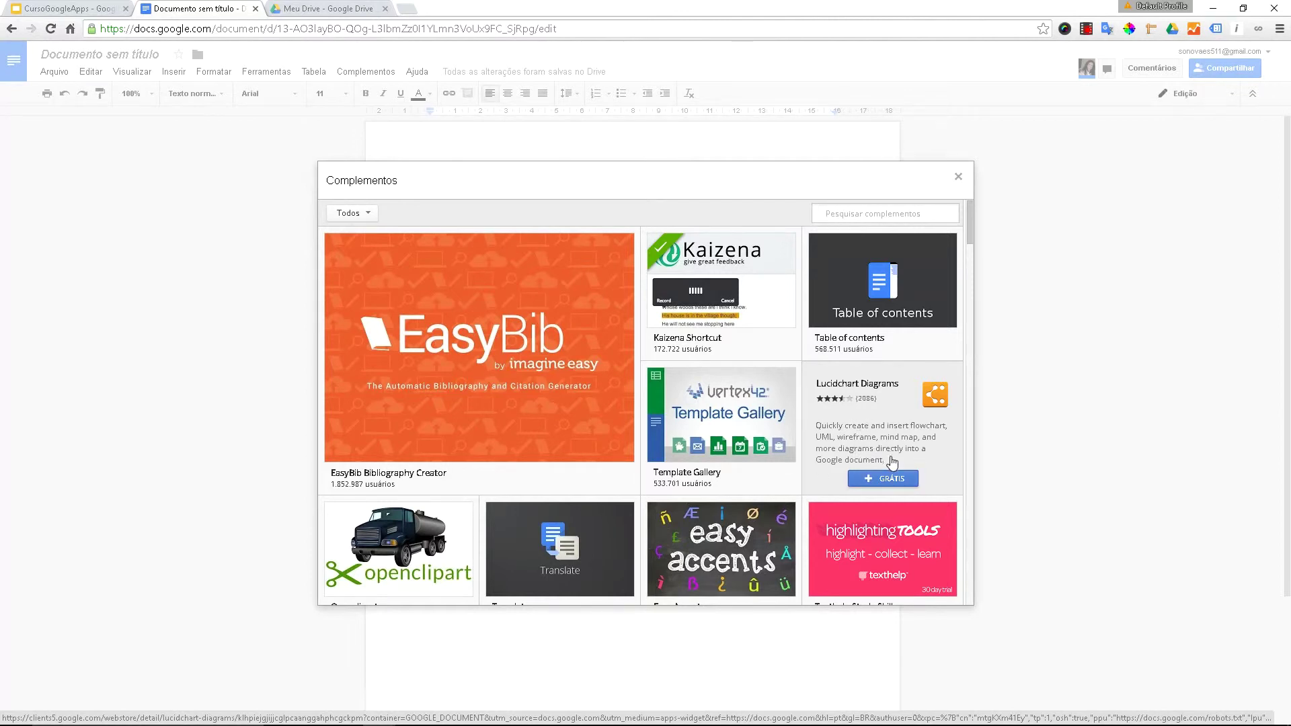
scroll(891, 459, down, 5)
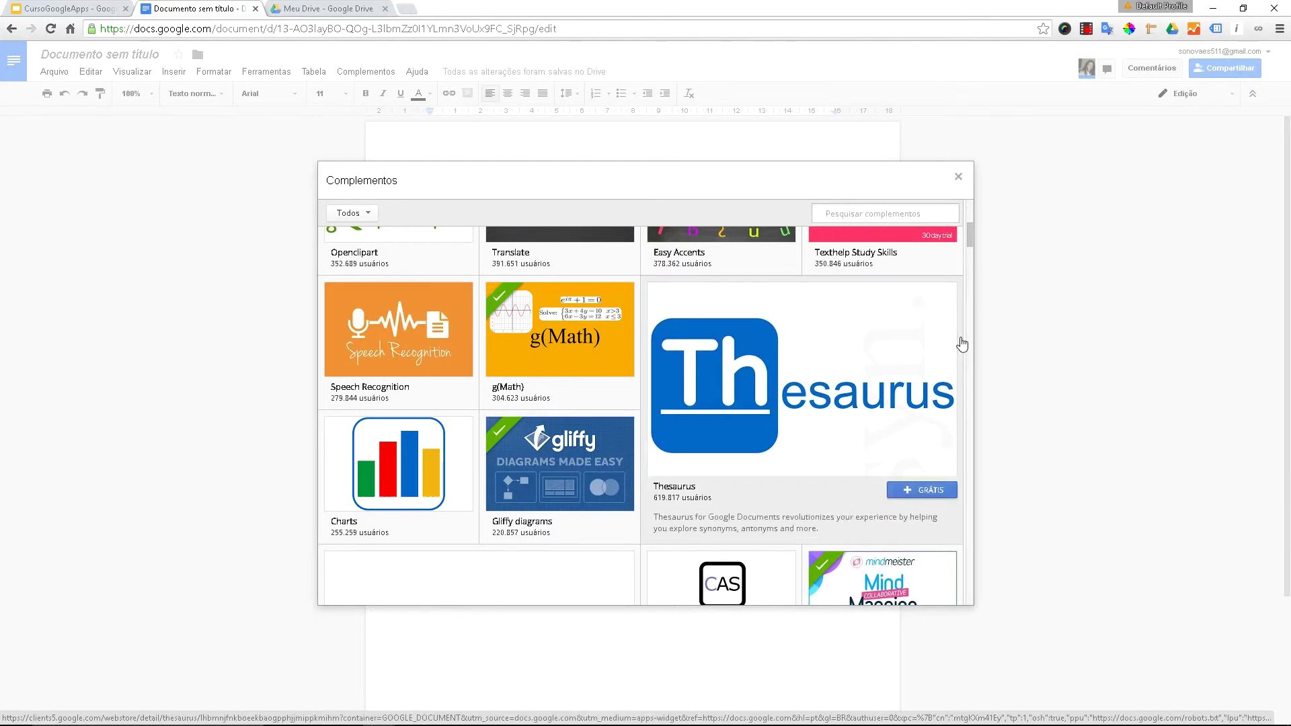
click(960, 177)
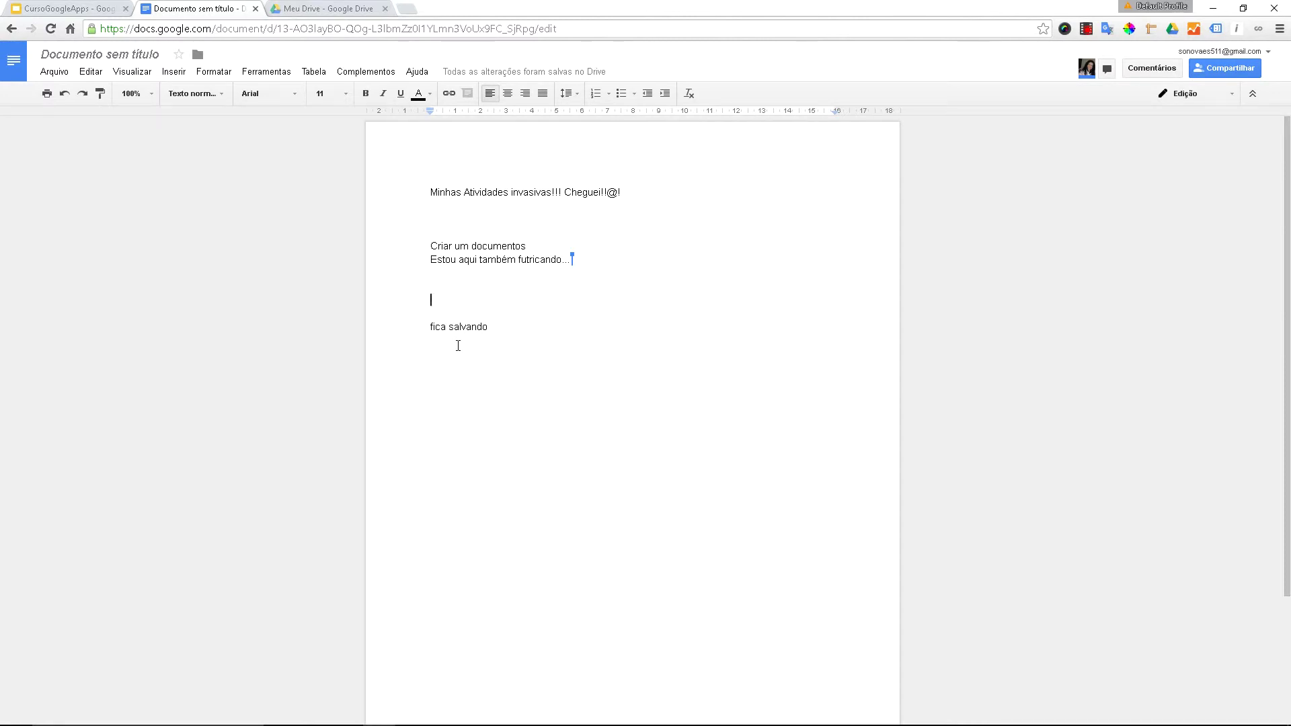
Step: View the document's revision history, comparing the 00:26 revision with the 00:28 one, and return to the document
click(485, 232)
click(56, 76)
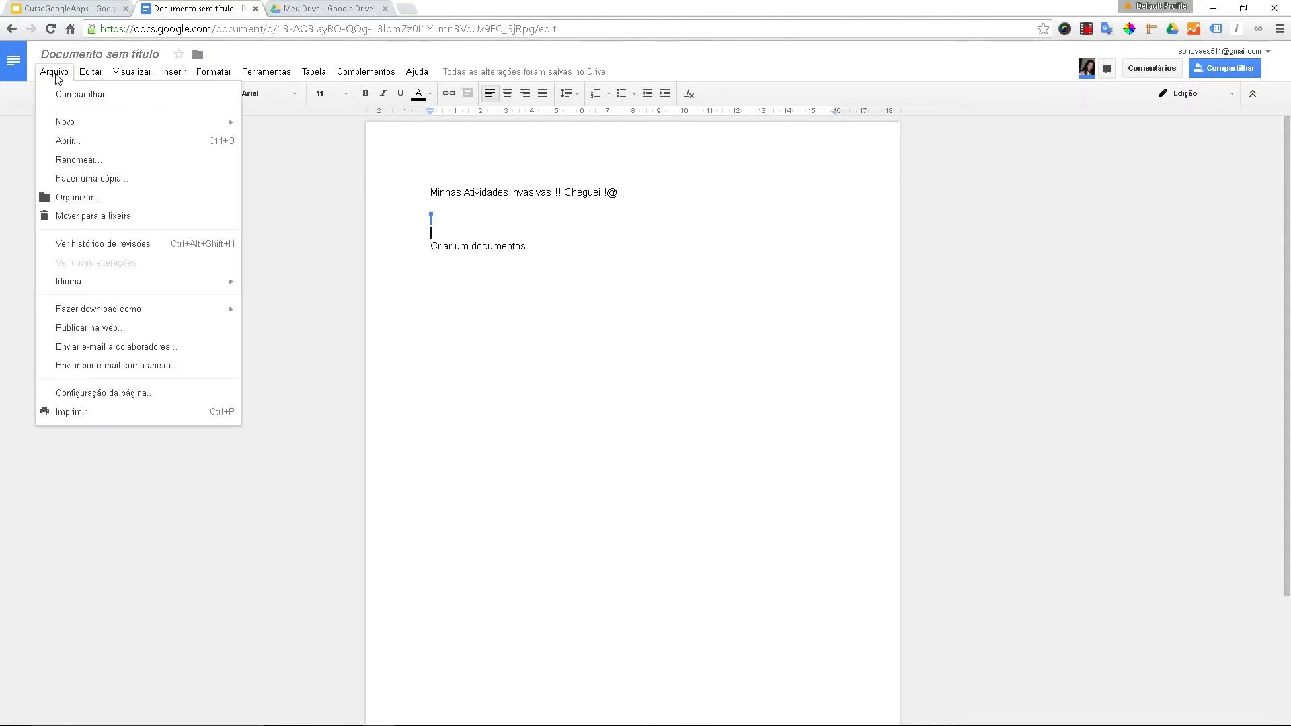
click(124, 248)
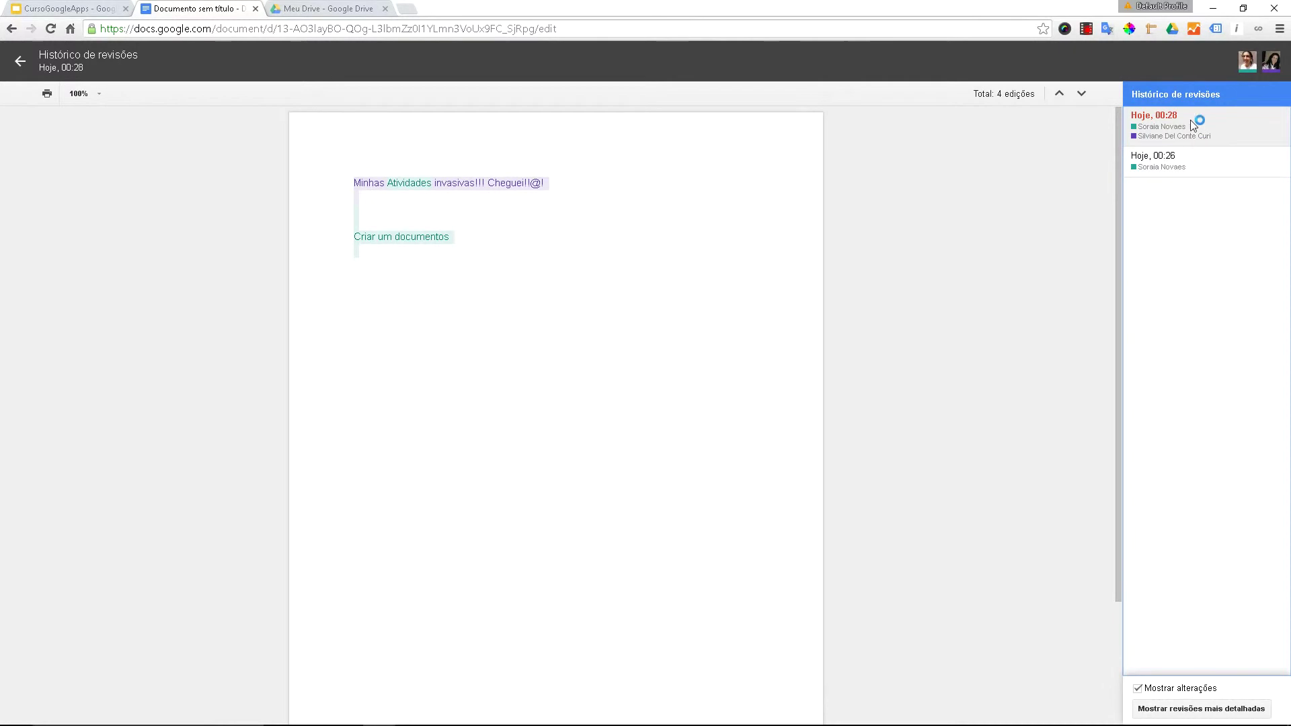
click(1171, 160)
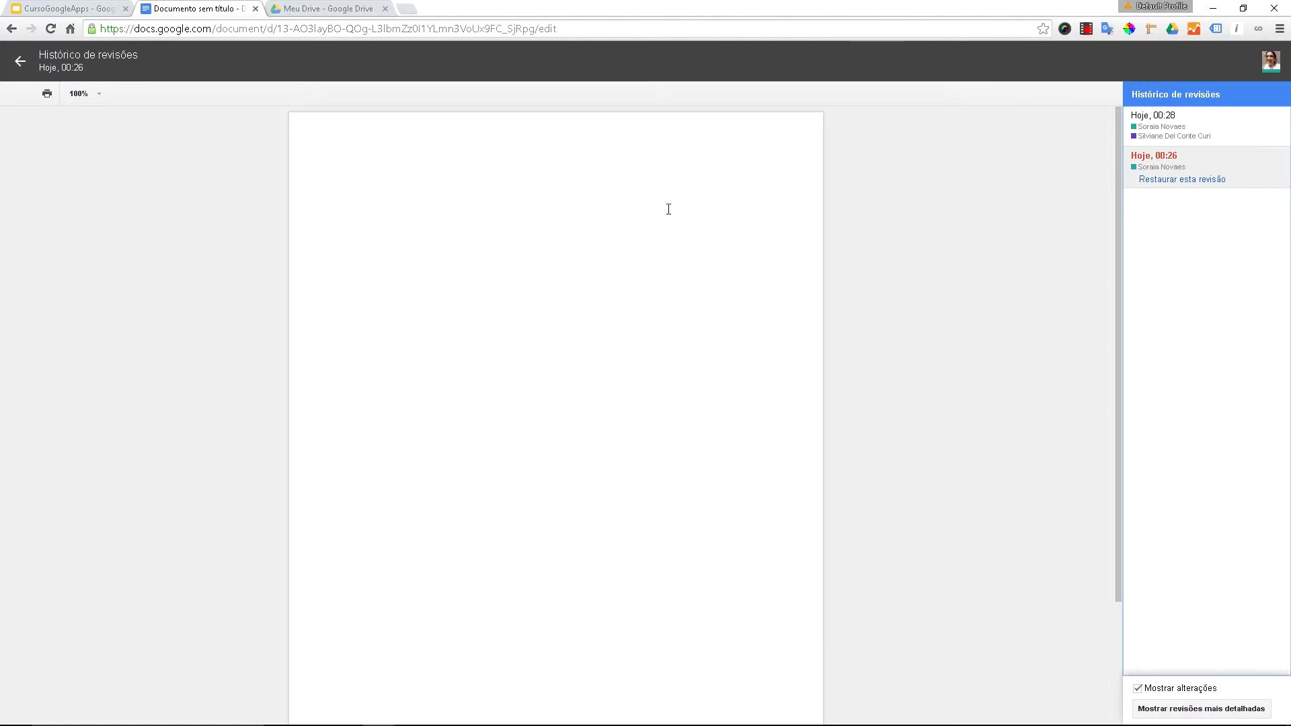
click(1186, 130)
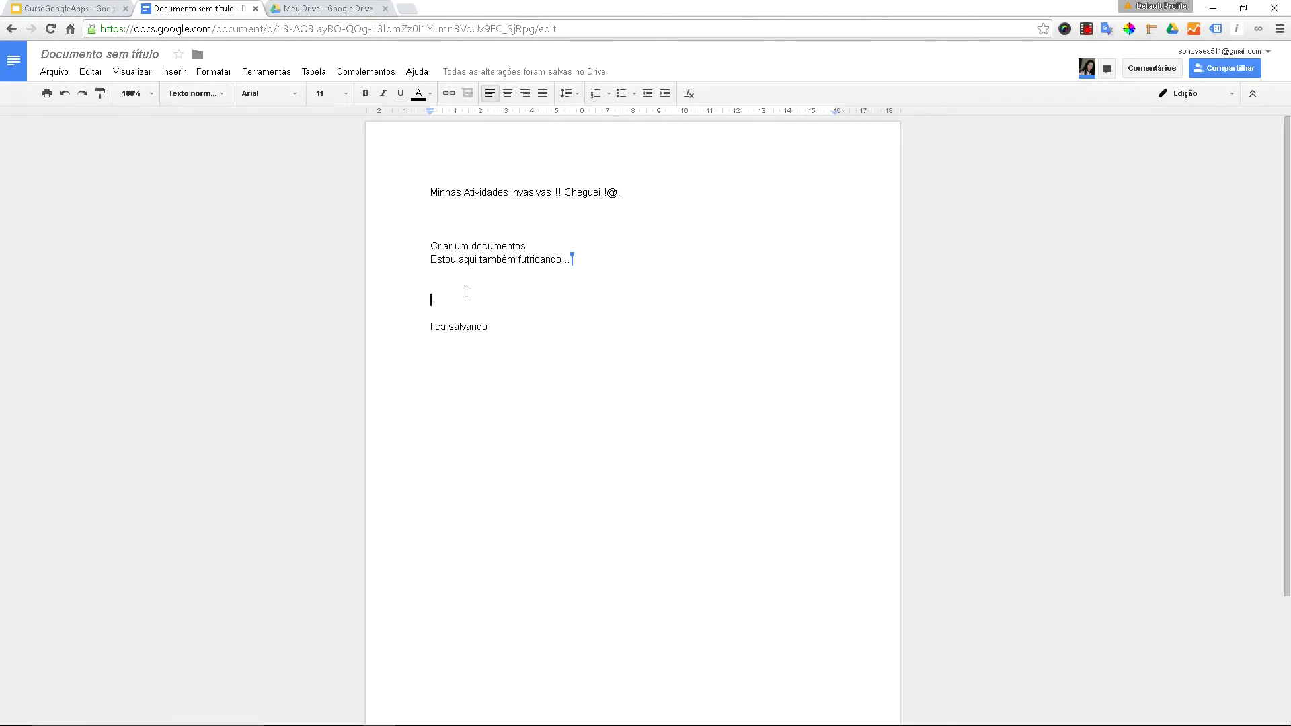
Step: Rename the document as "Curso Google Apps"
click(98, 55)
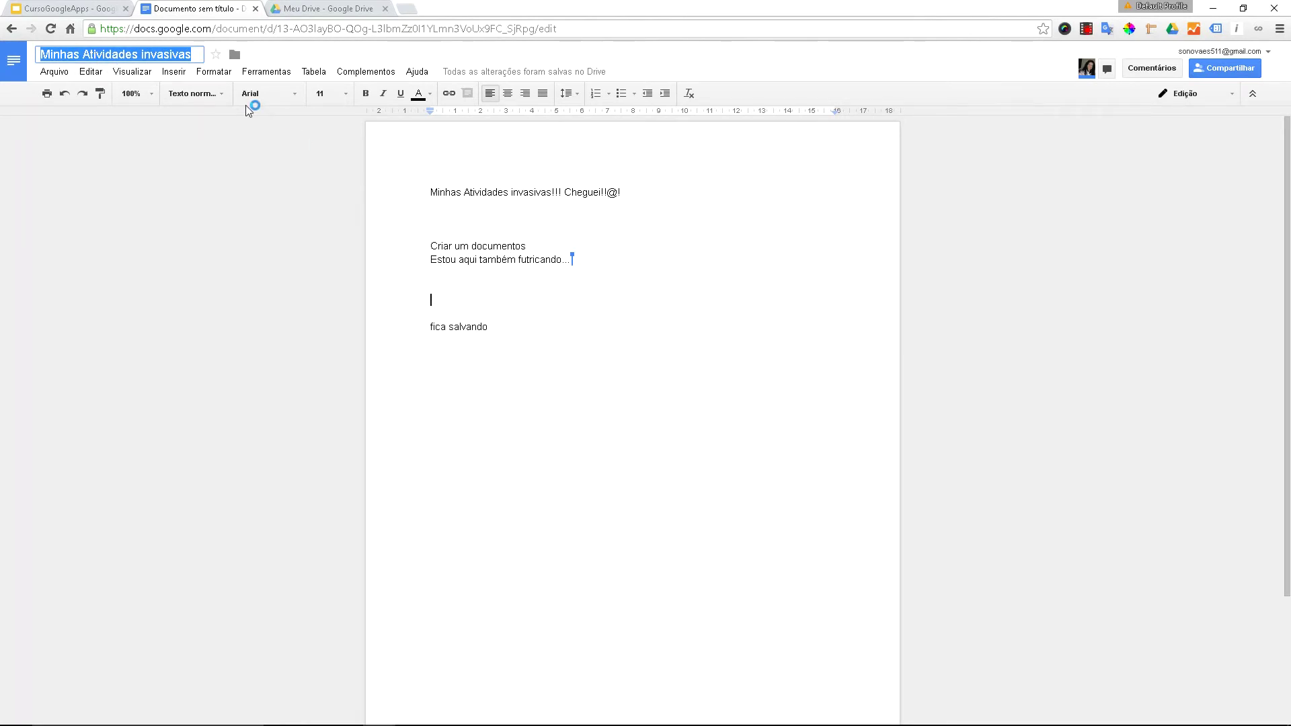
text(Cursi)
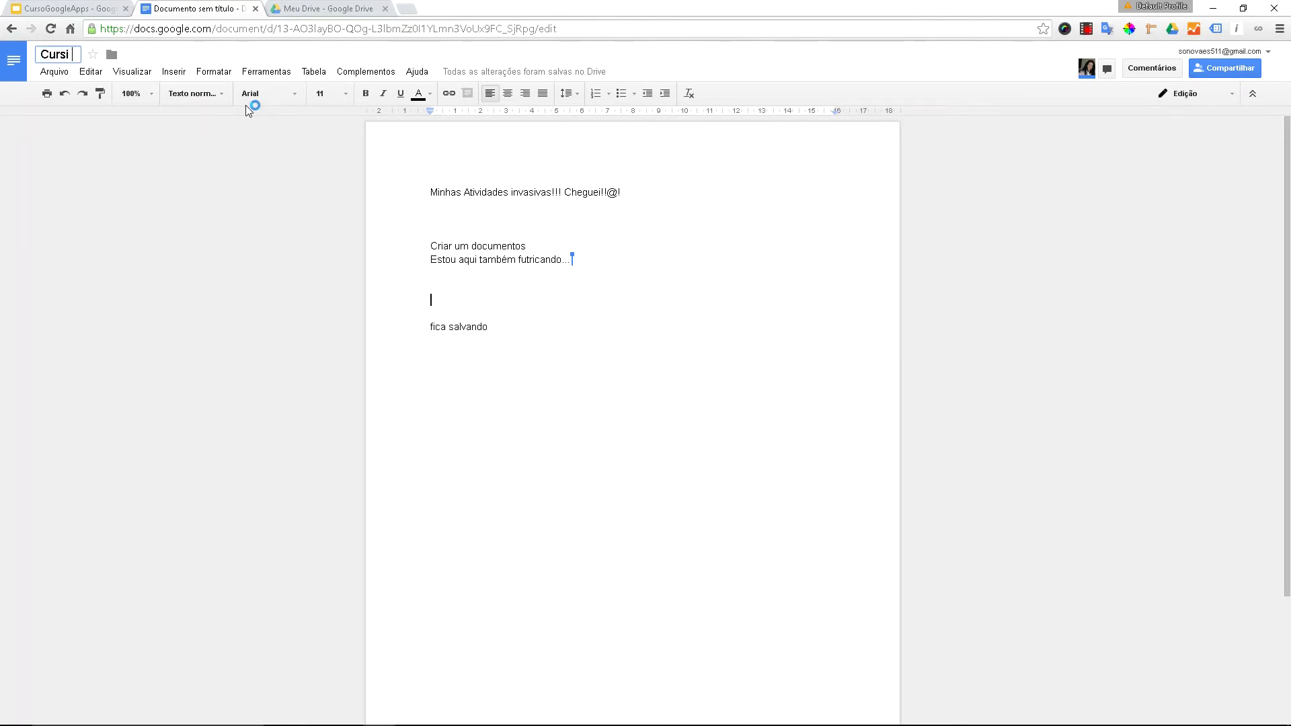
key(BackSpace)
key(BackSpace)
text(o Google Apps)
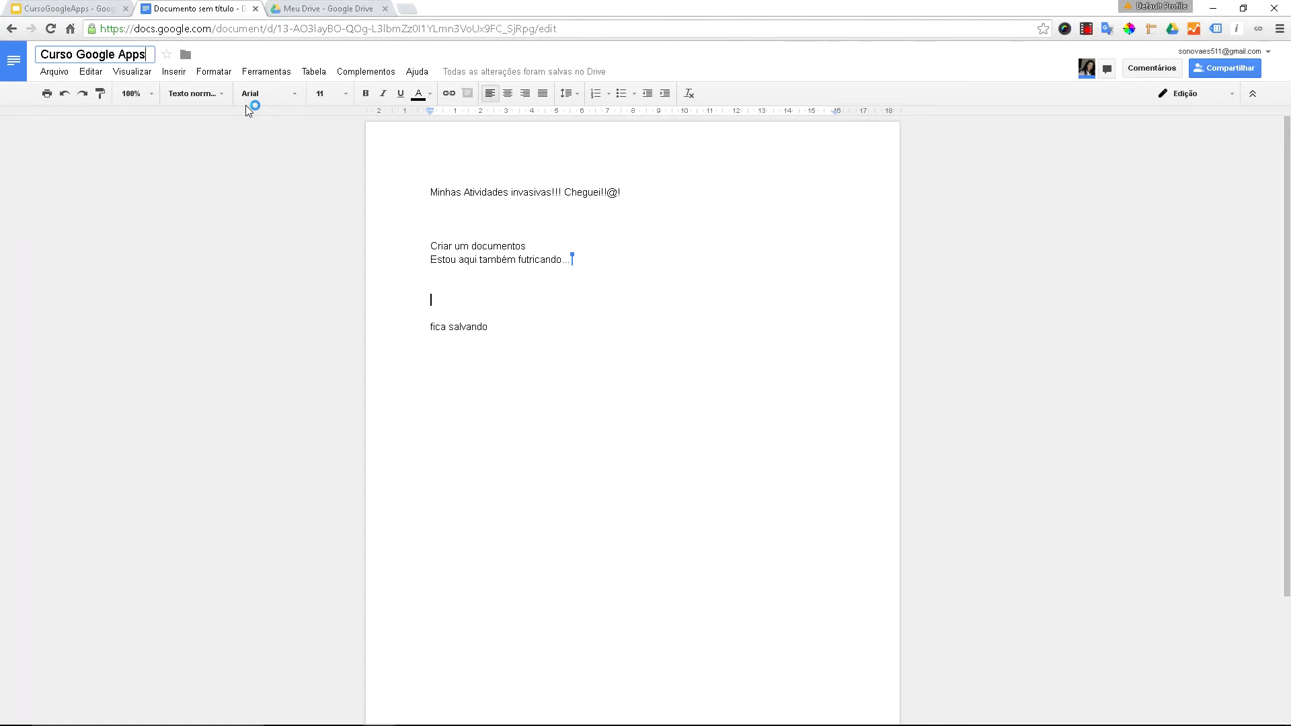
key(Return)
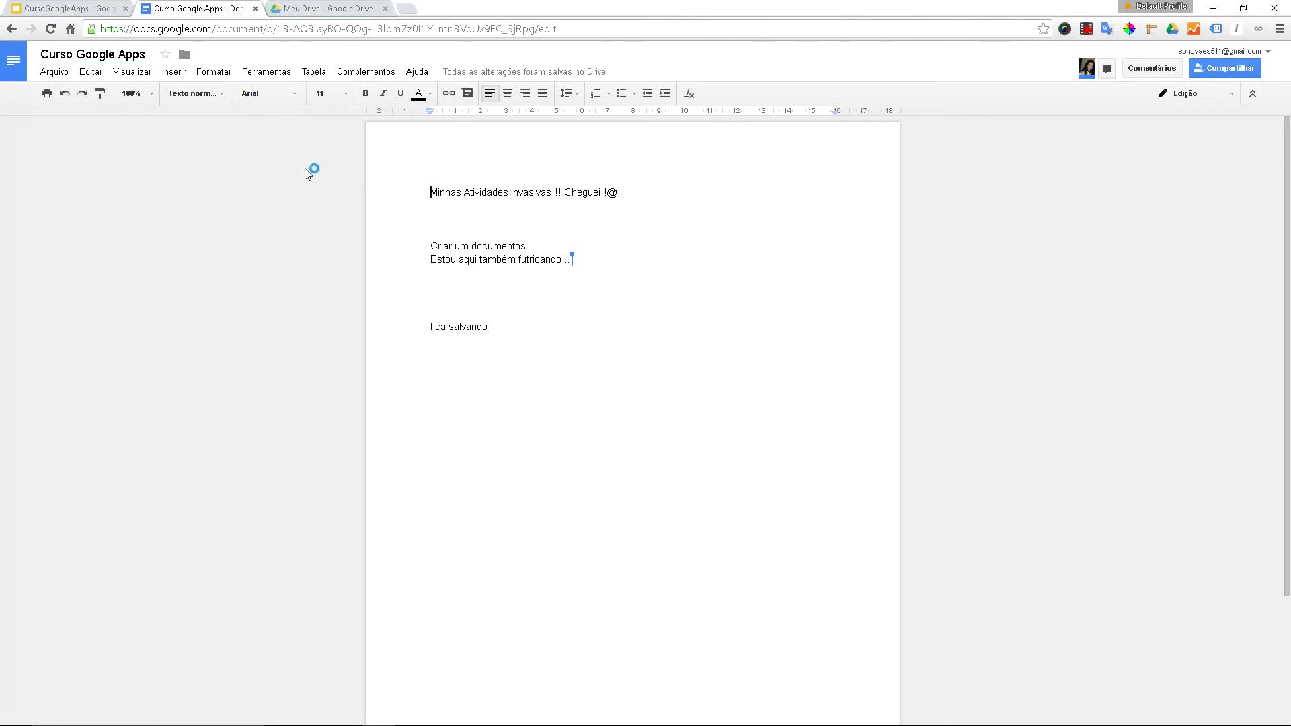
Step: Search Google Drive for "curso" and open the "Curso Google Apps" document from the suggestions
click(304, 8)
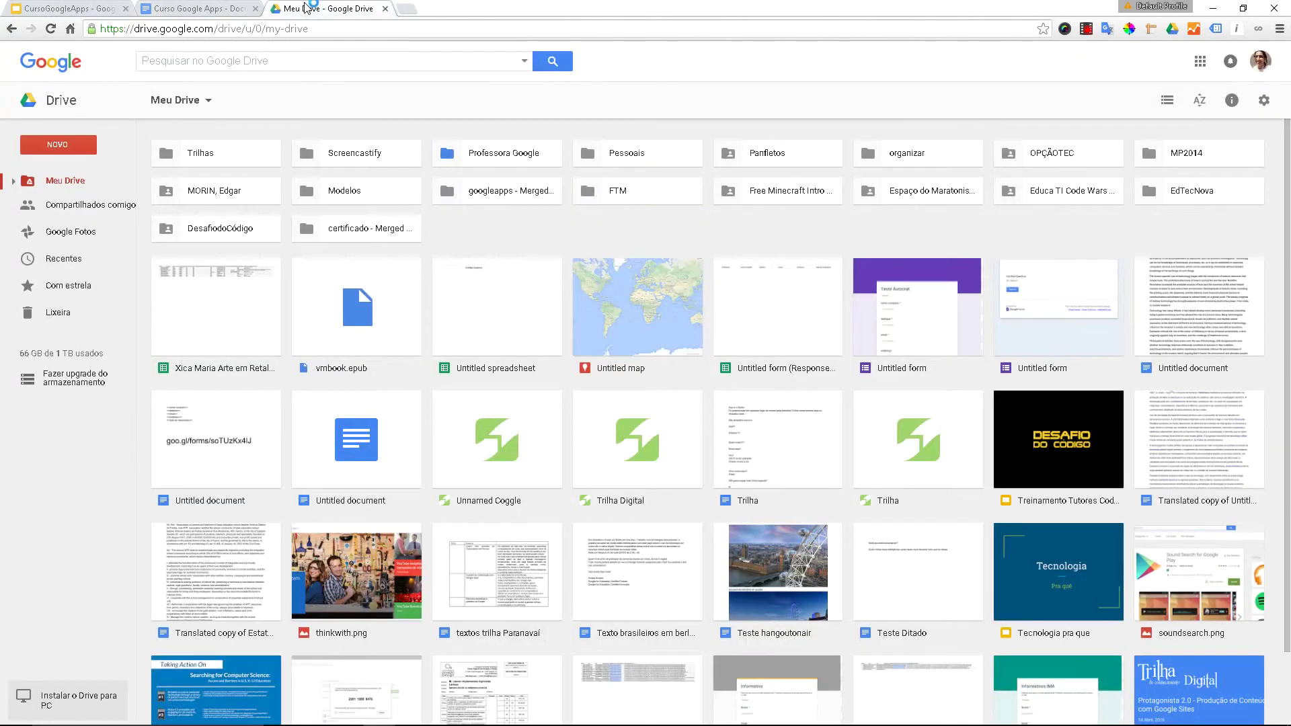
click(269, 62)
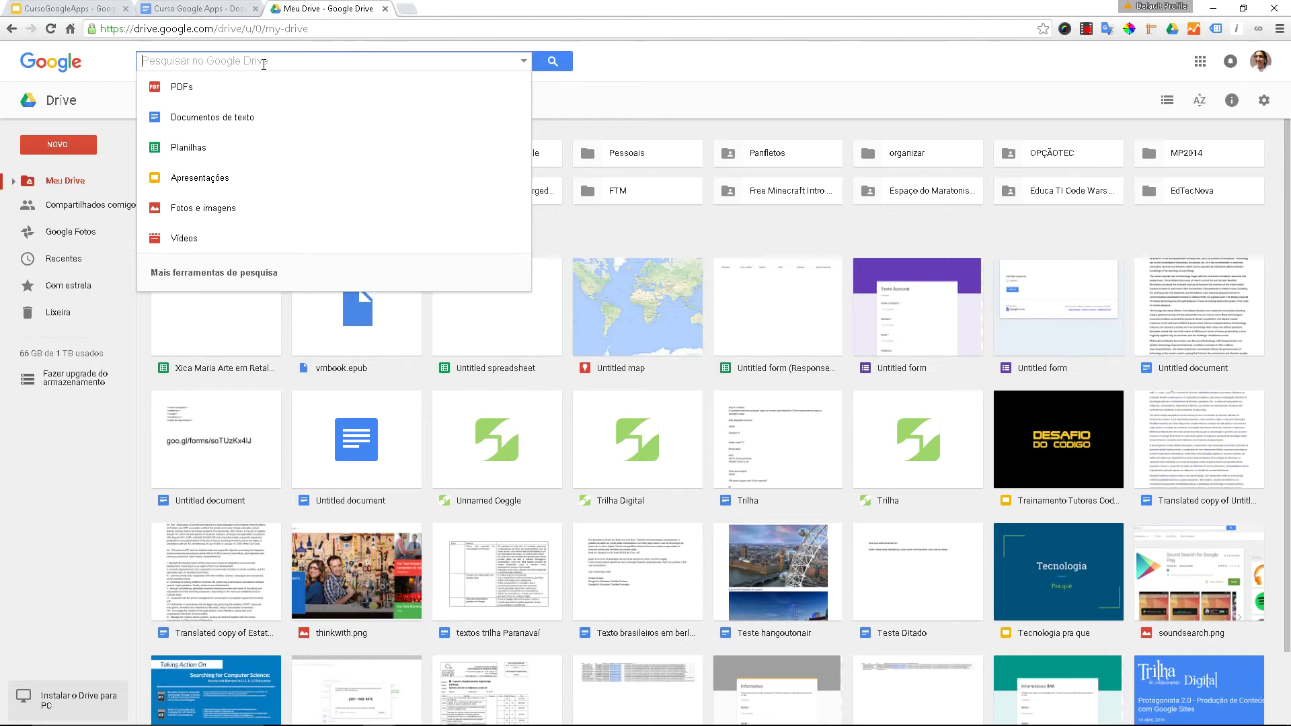
text(cur)
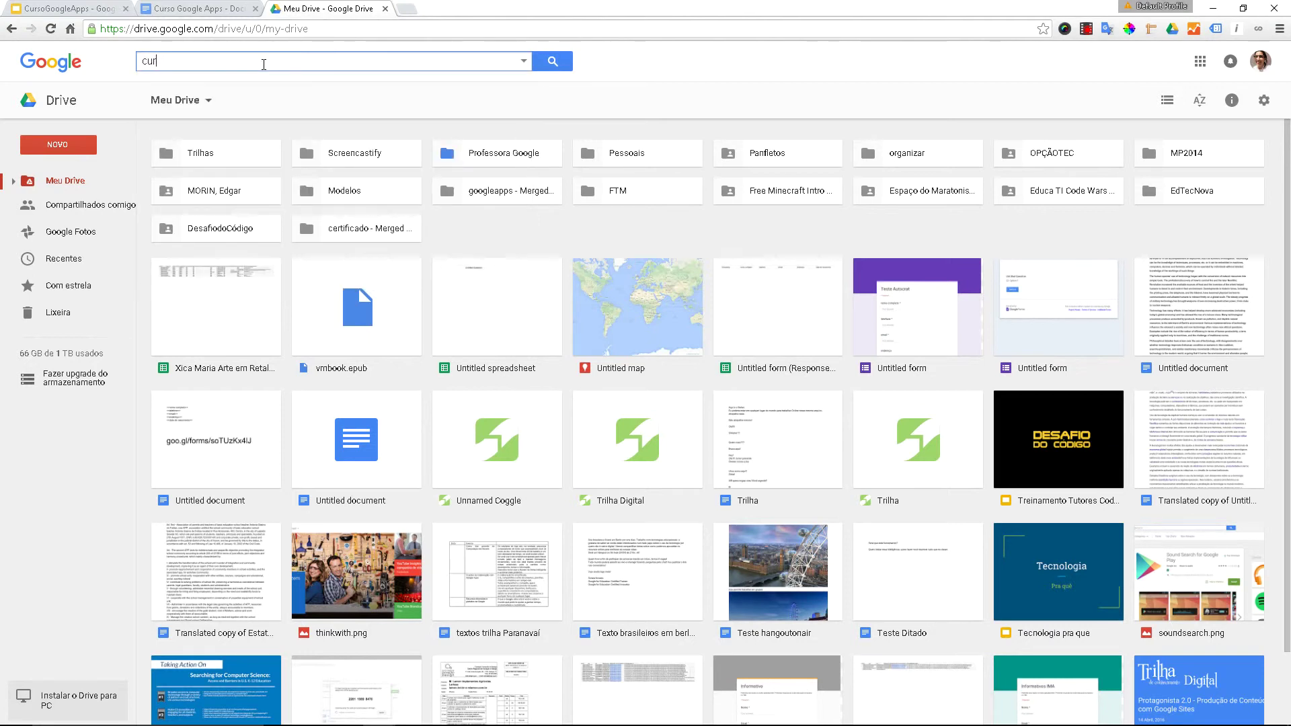
text(so)
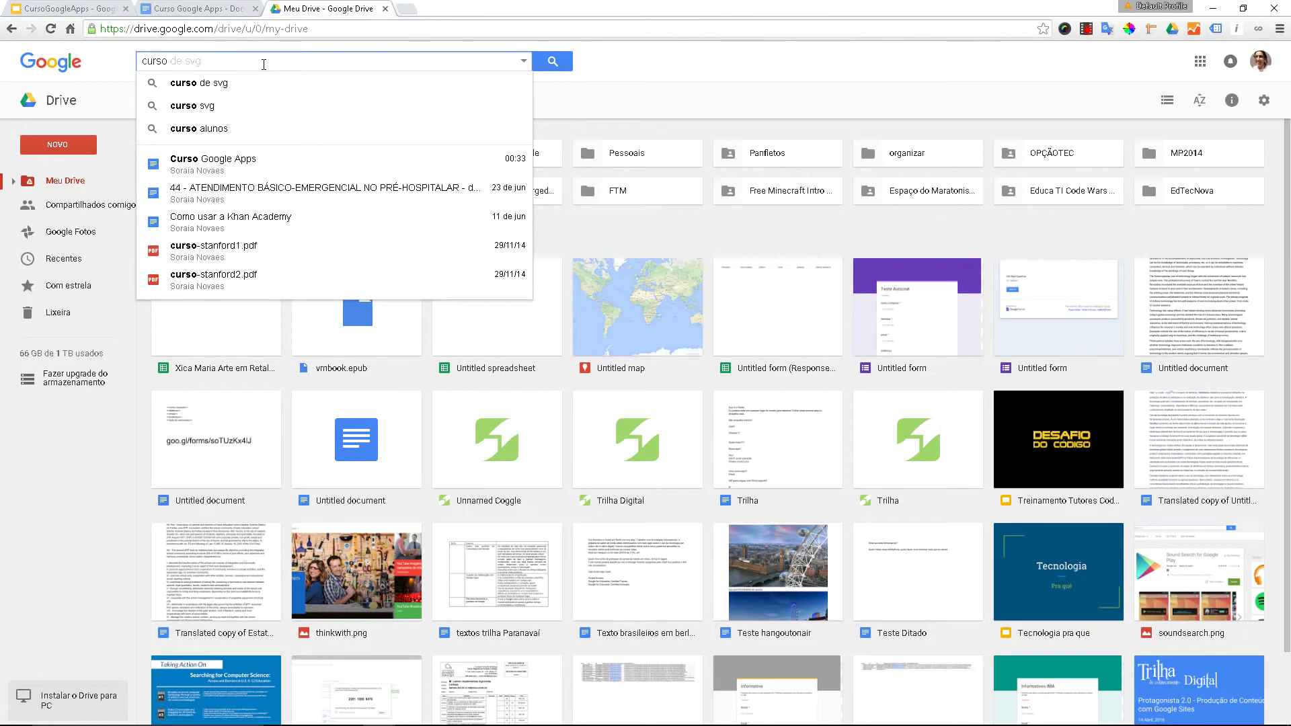
click(229, 162)
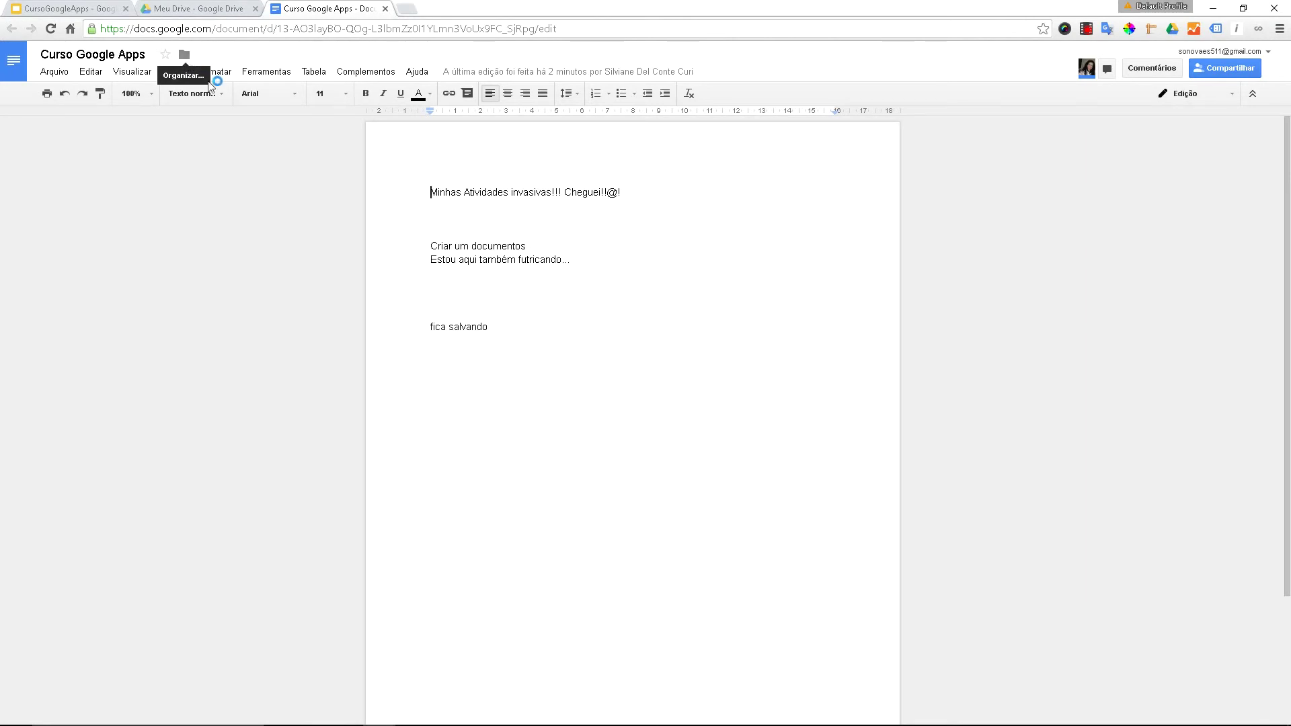
Step: Return to Meu Drive and examine the actions available for an Untitled document and the options for creating new items
click(207, 10)
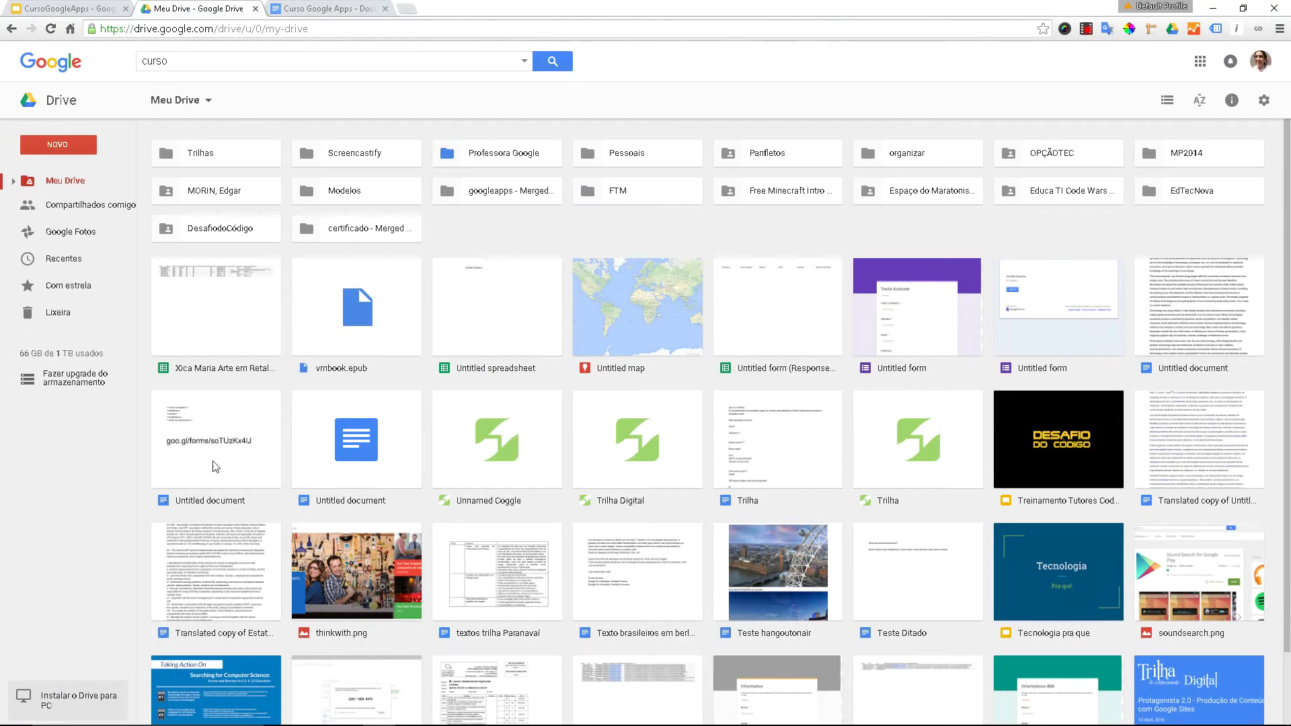
click(446, 333)
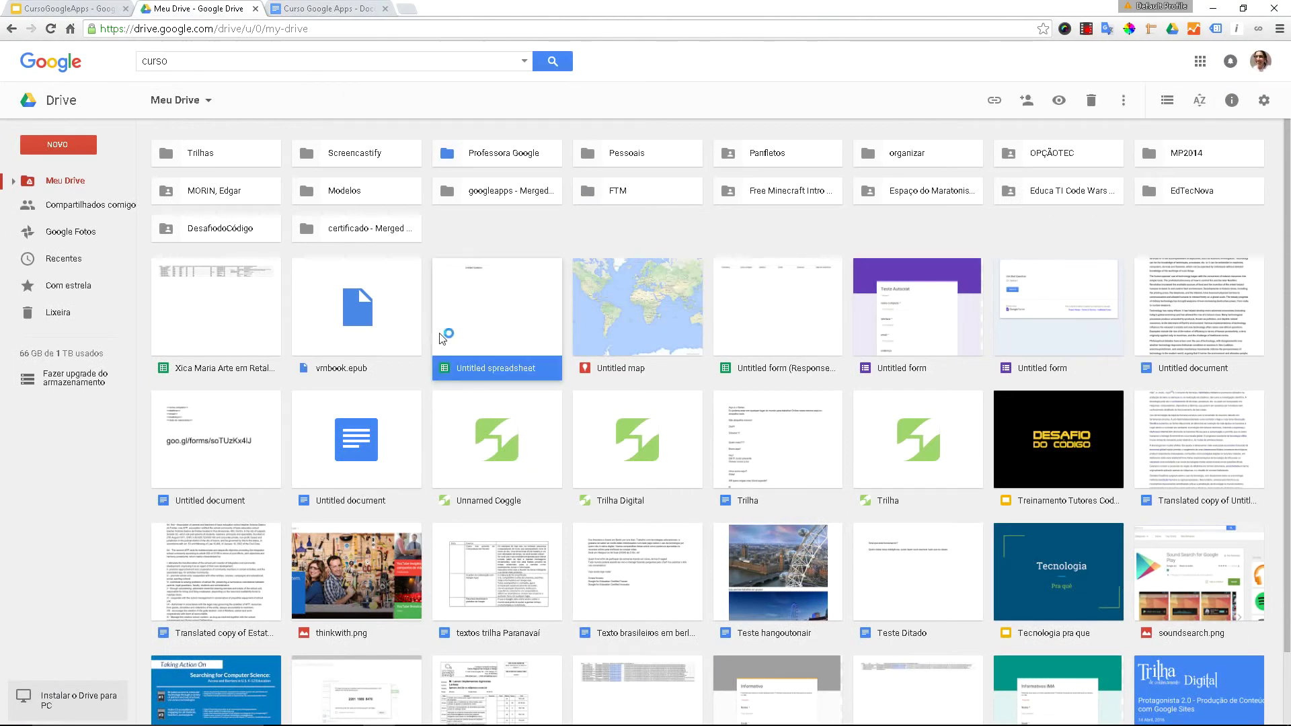
right_click(357, 460)
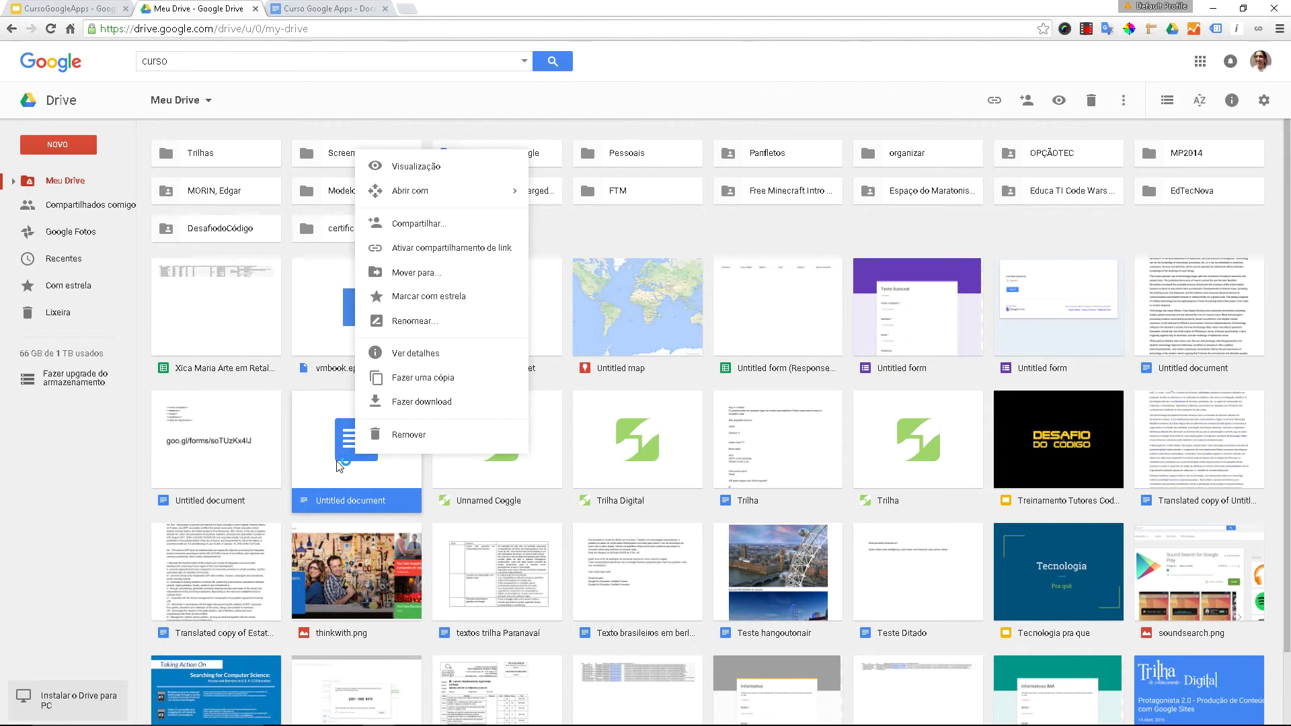
right_click(482, 493)
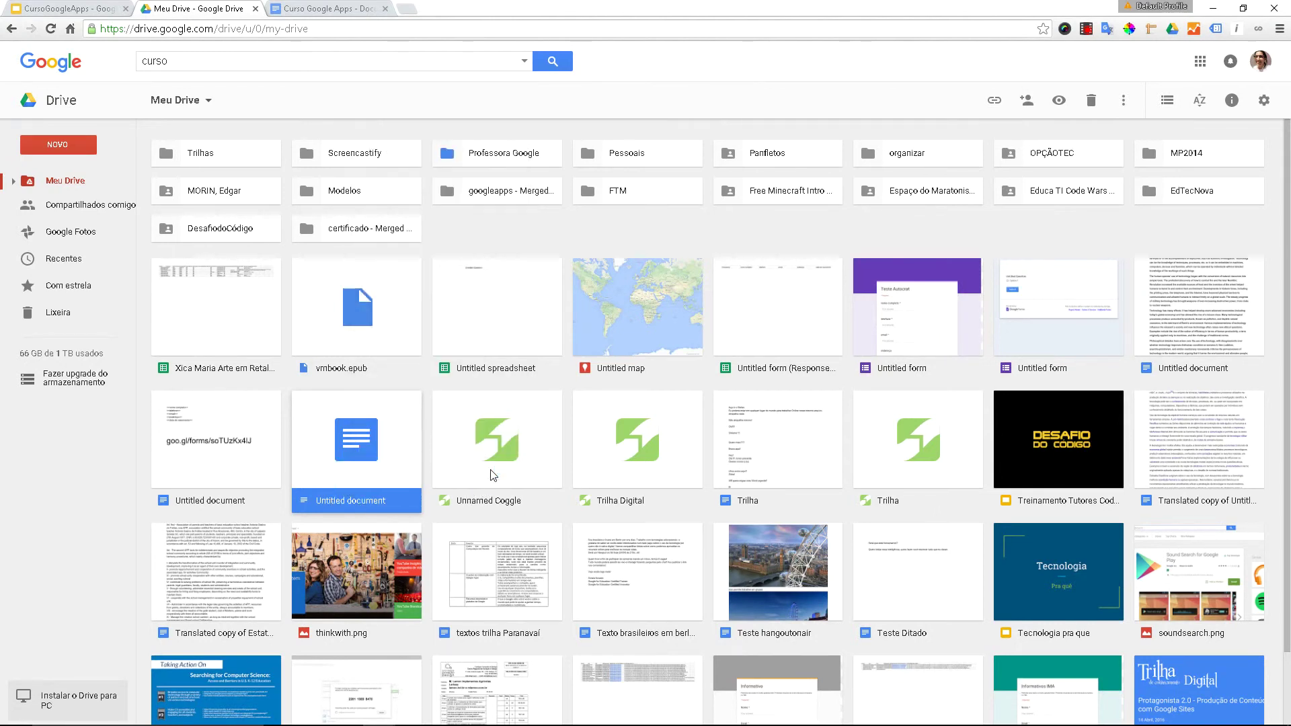
right_click(356, 467)
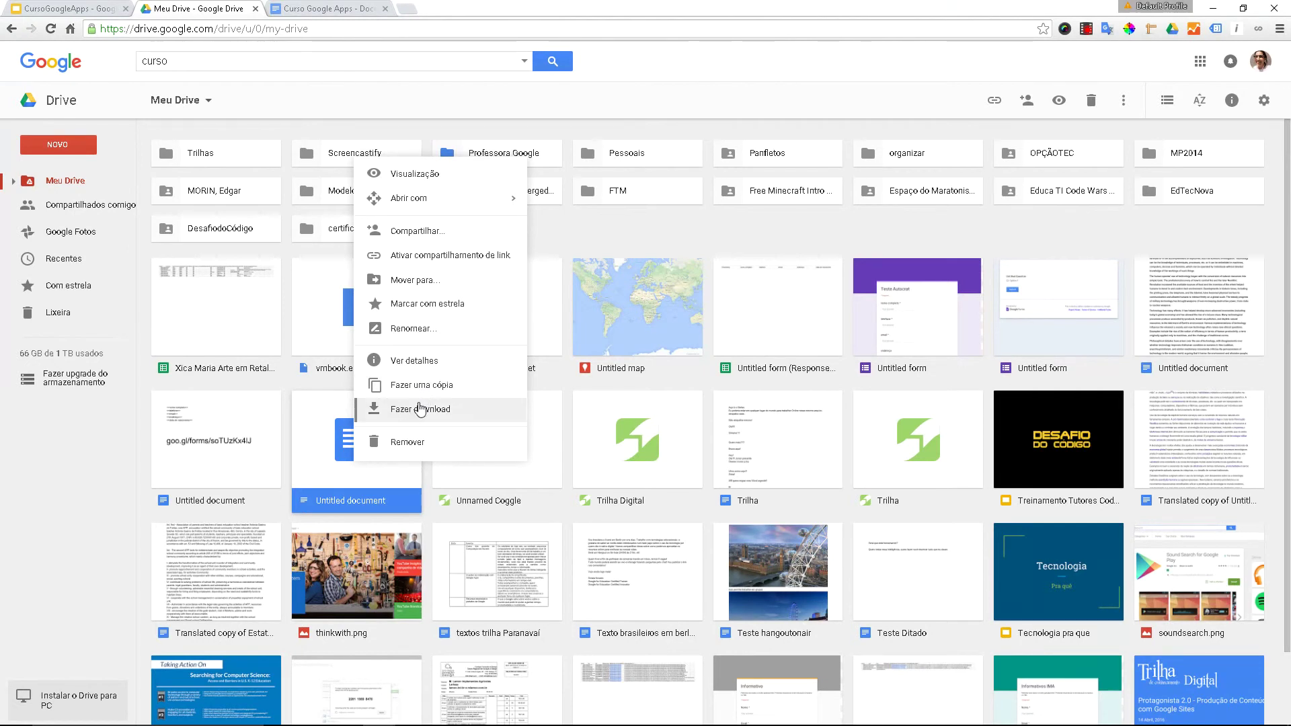
click(285, 374)
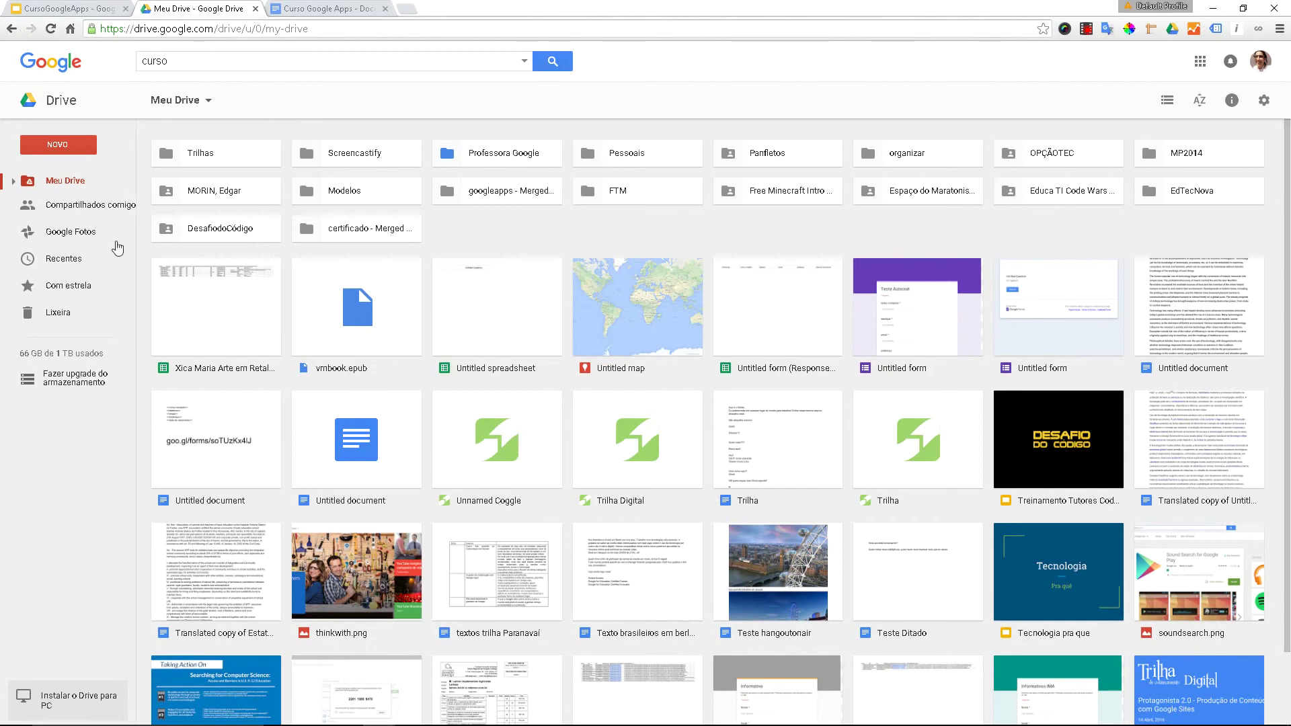
click(79, 143)
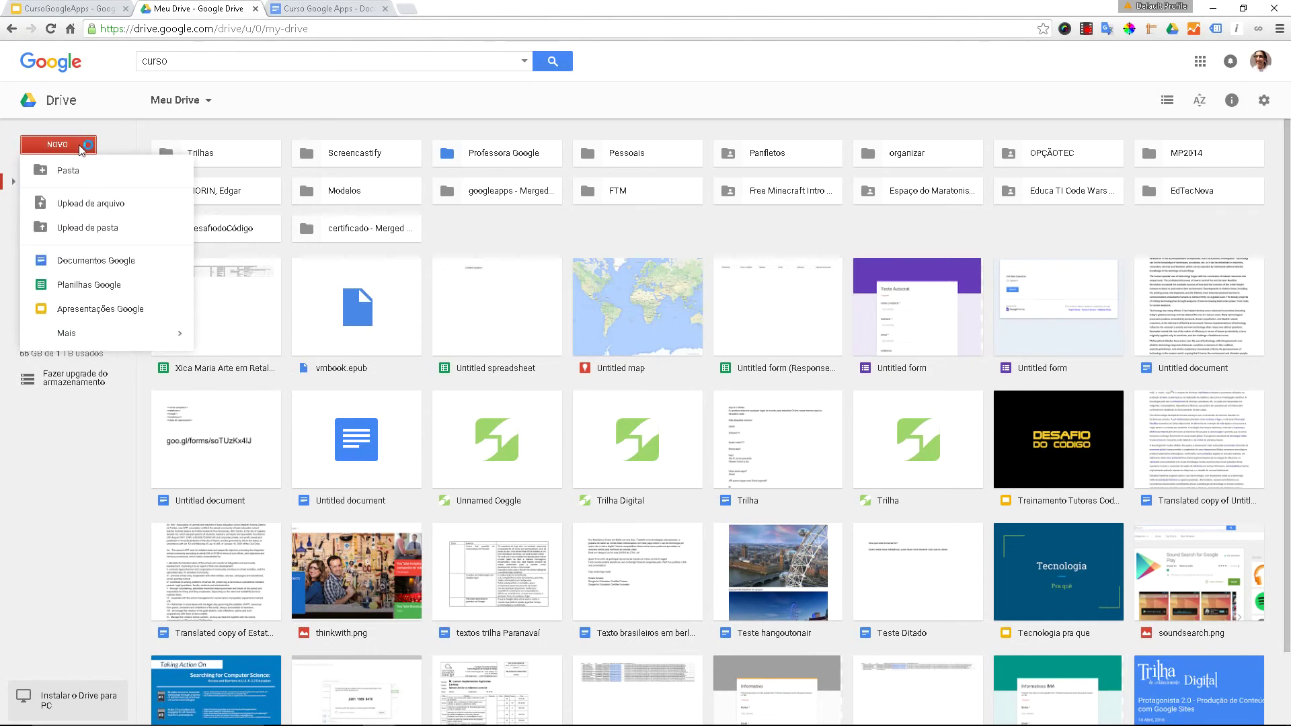
click(131, 146)
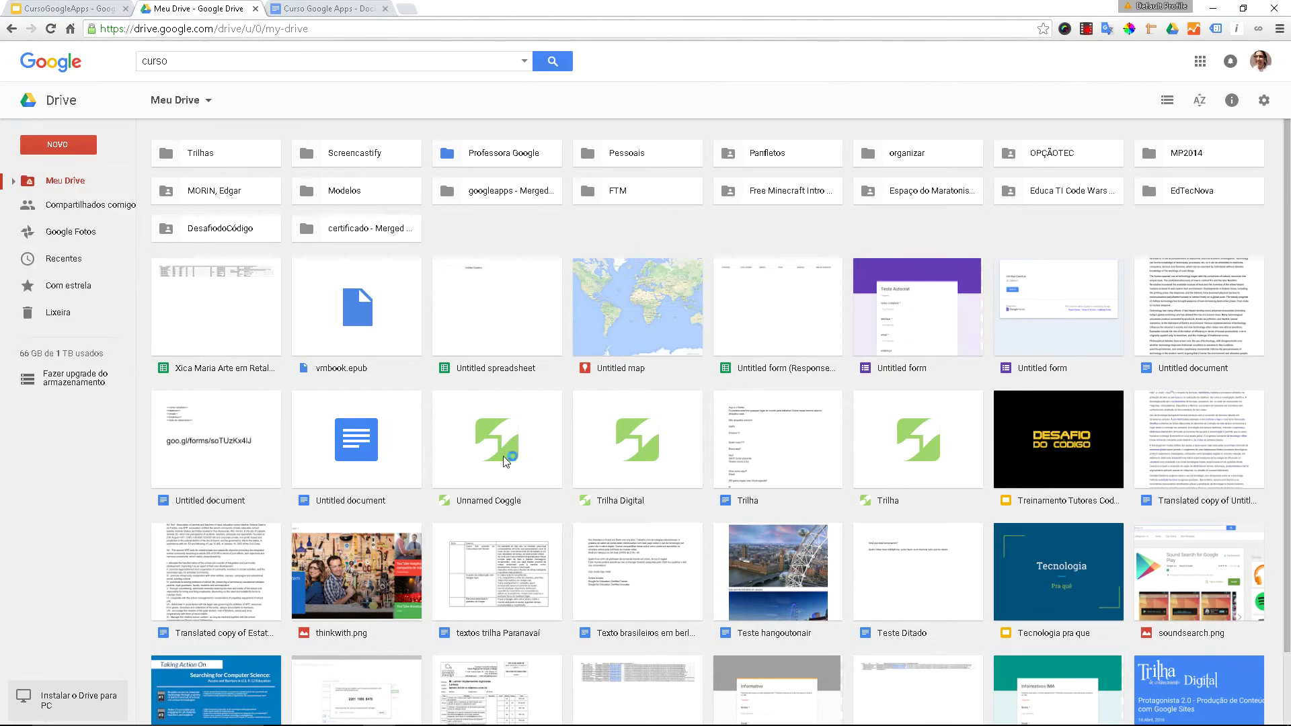
Step: Upload the Word file "42 - CUIDADOS COM A BELEZA E BEM ESTAR.docx" from the computer's Downloads folder to Meu Drive using File Explorer
mouse_move(774, 723)
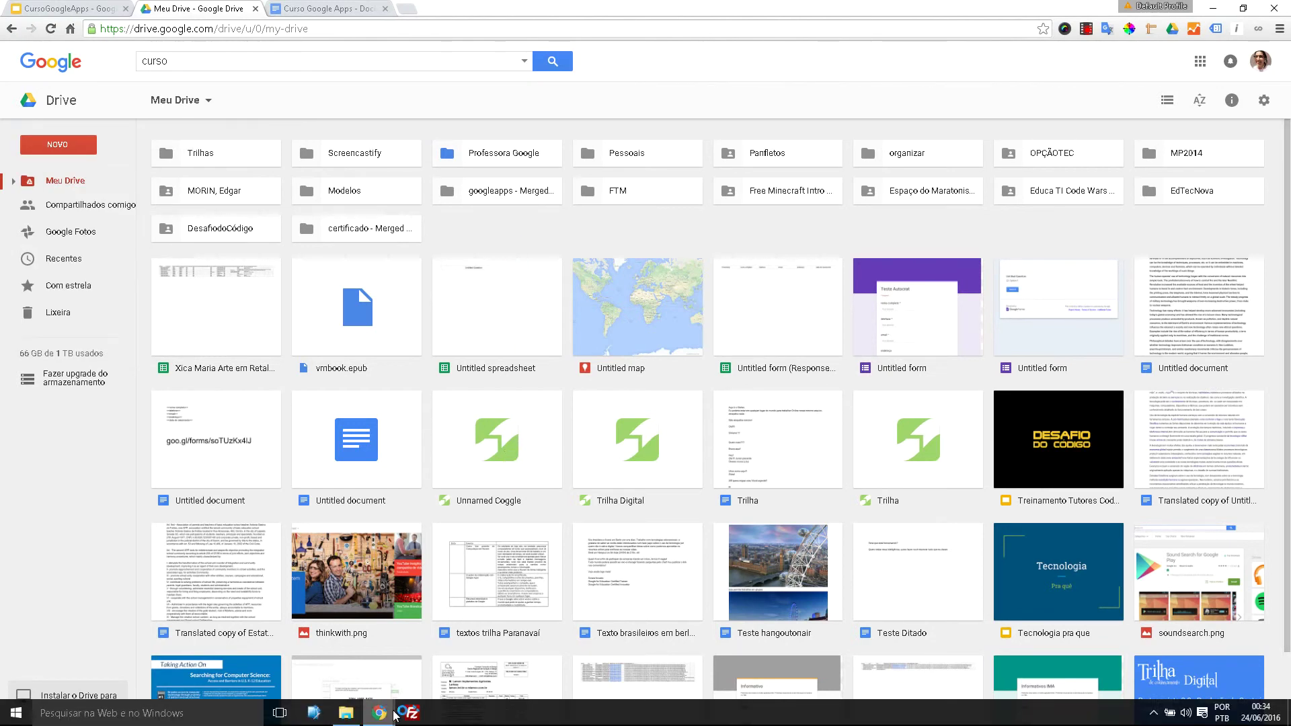
click(350, 716)
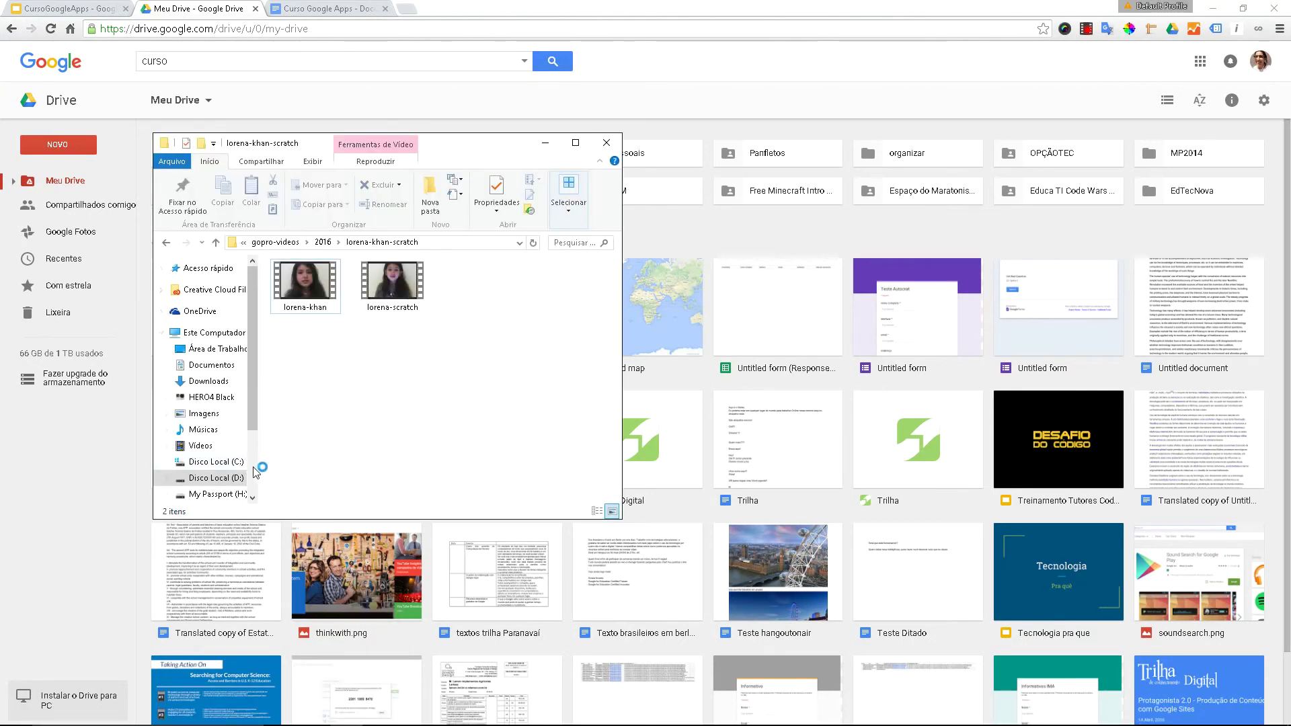
scroll(256, 470, down, 2)
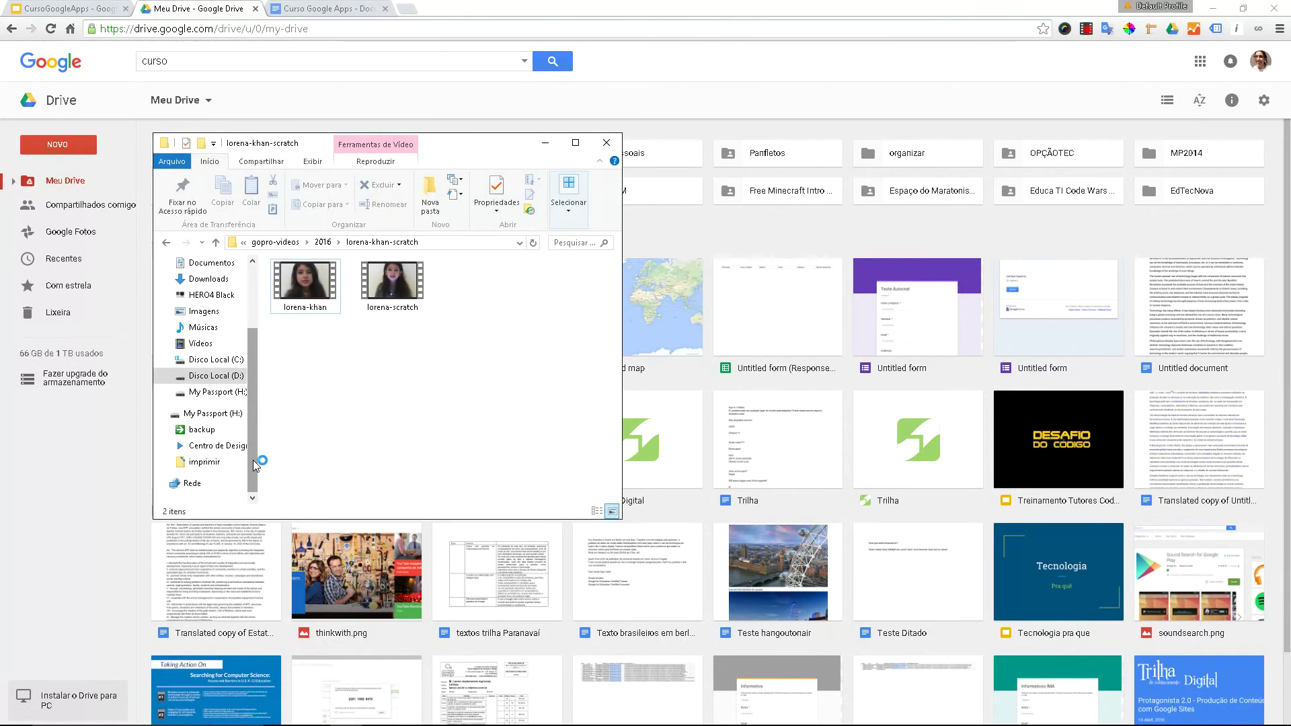
scroll(235, 407, up, 2)
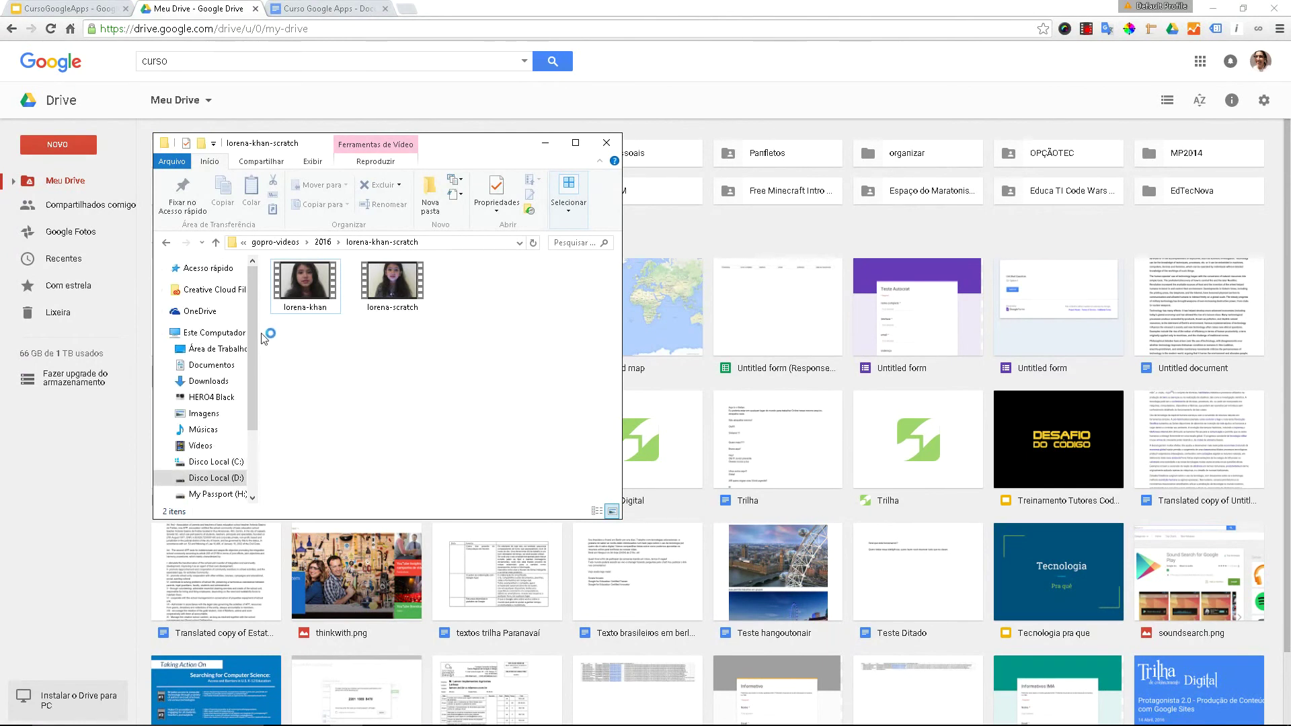
click(217, 349)
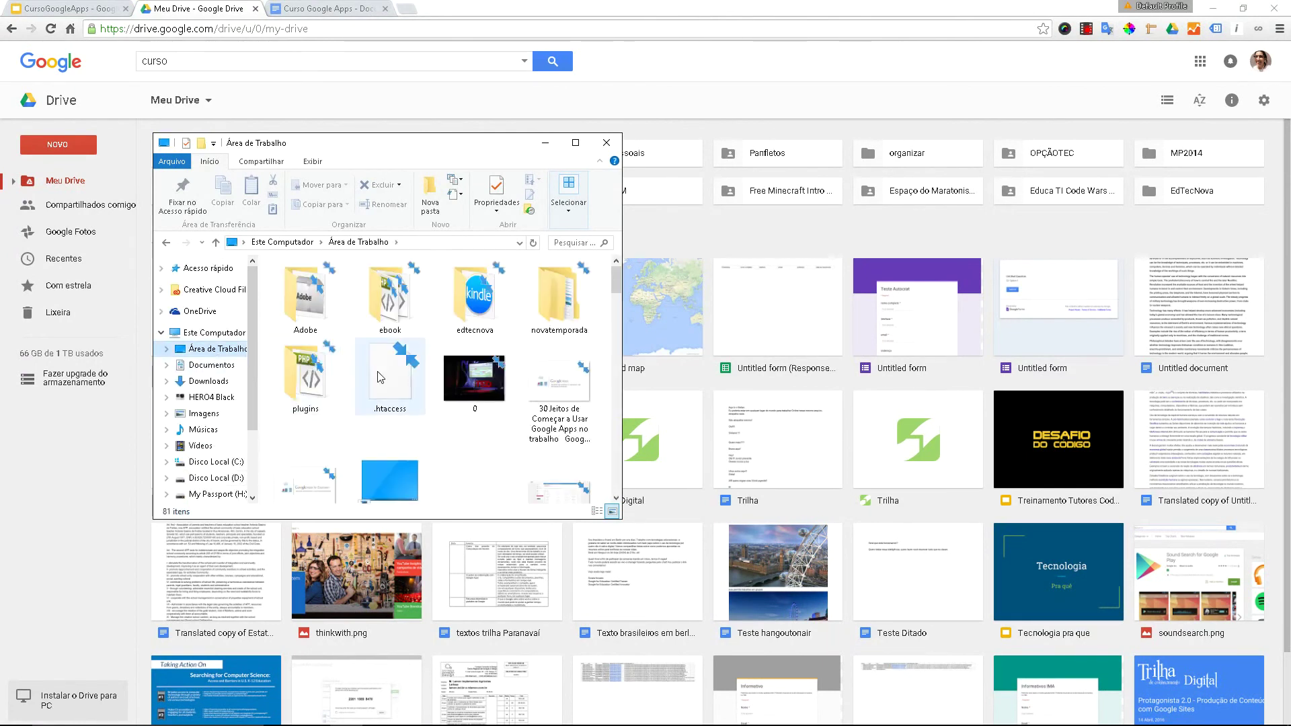
drag(620, 273, 627, 406)
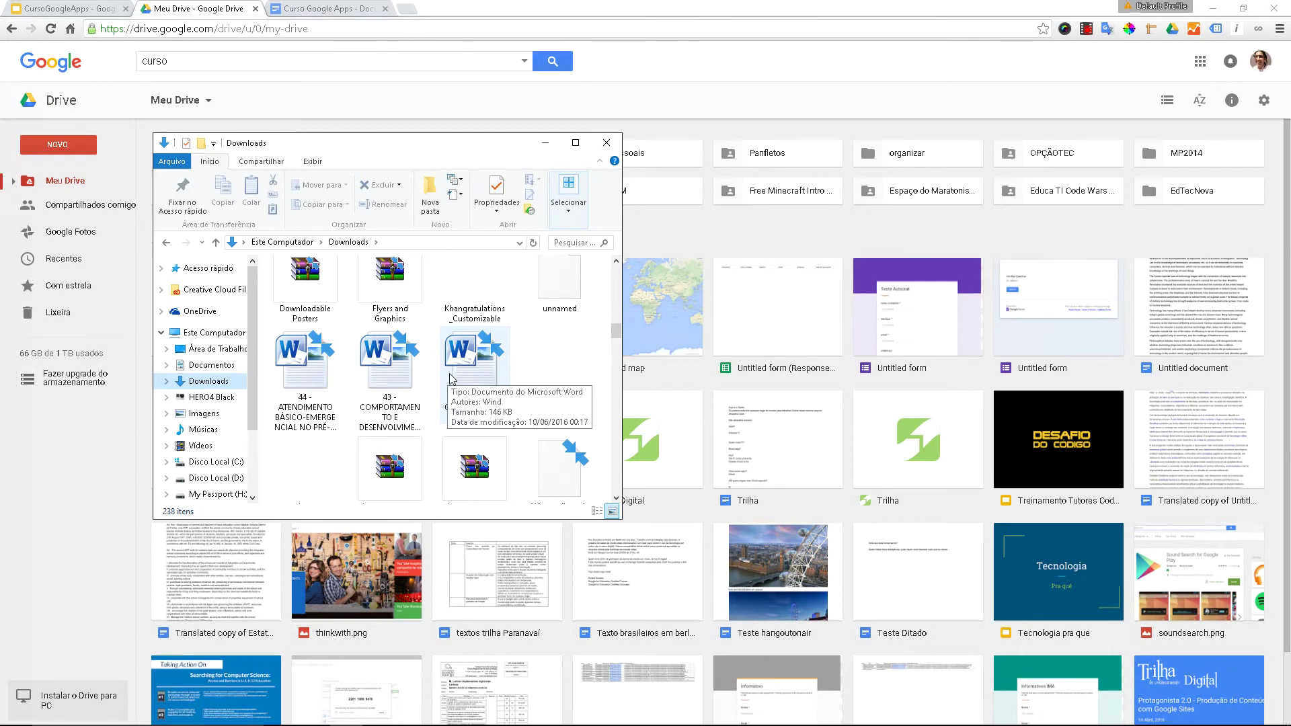
drag(466, 378, 796, 365)
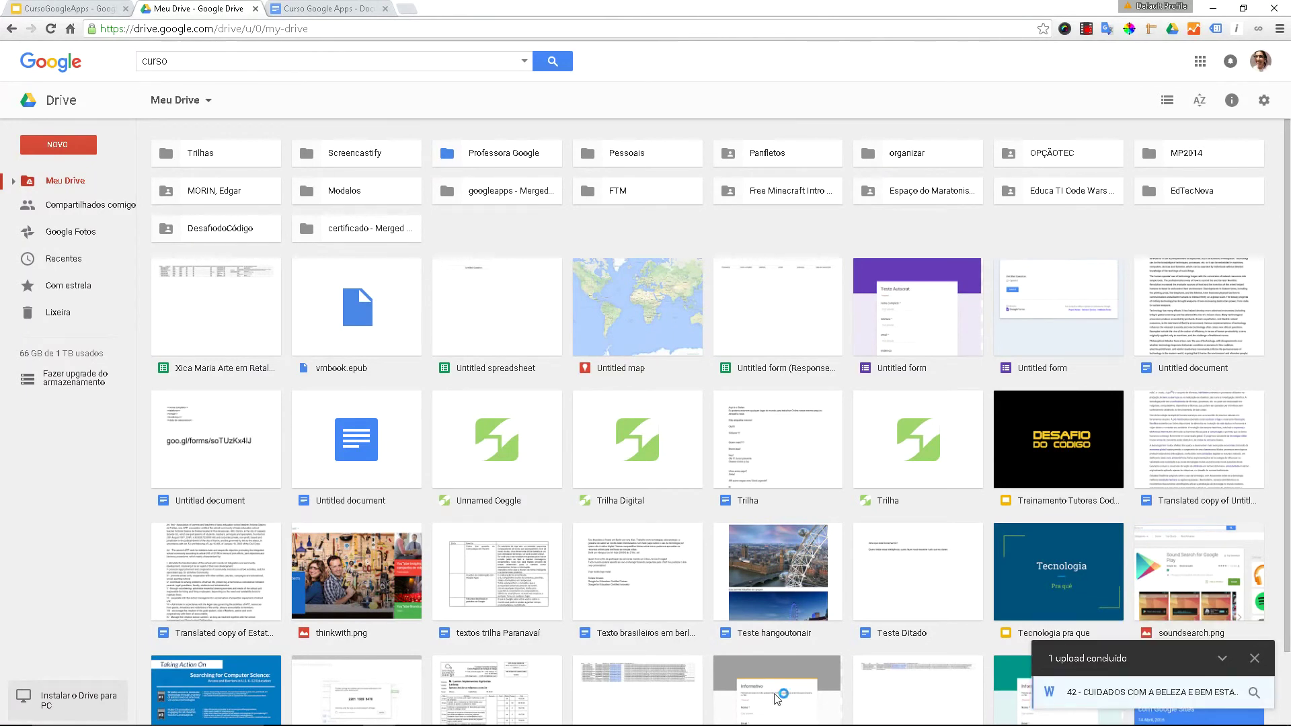
Step: Preview the uploaded Word file, try selecting text in its paragraphs, and look through its pages
click(1141, 692)
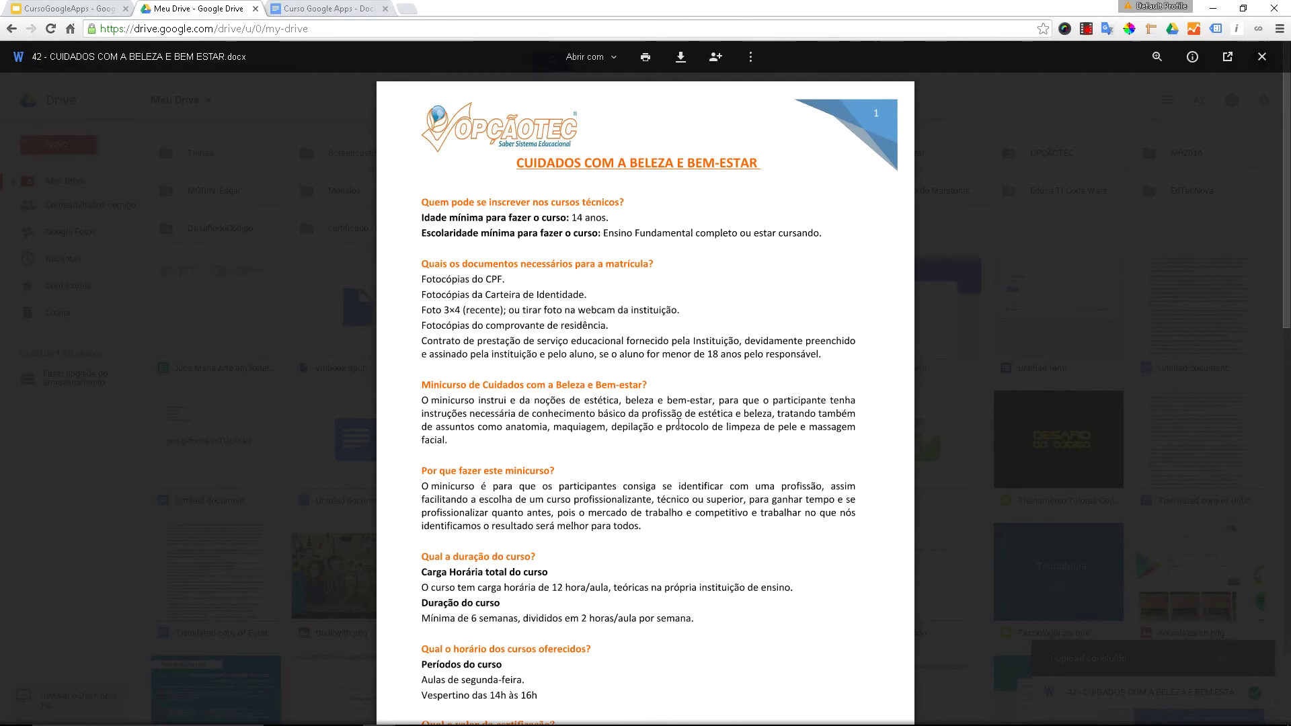
triple_click(634, 434)
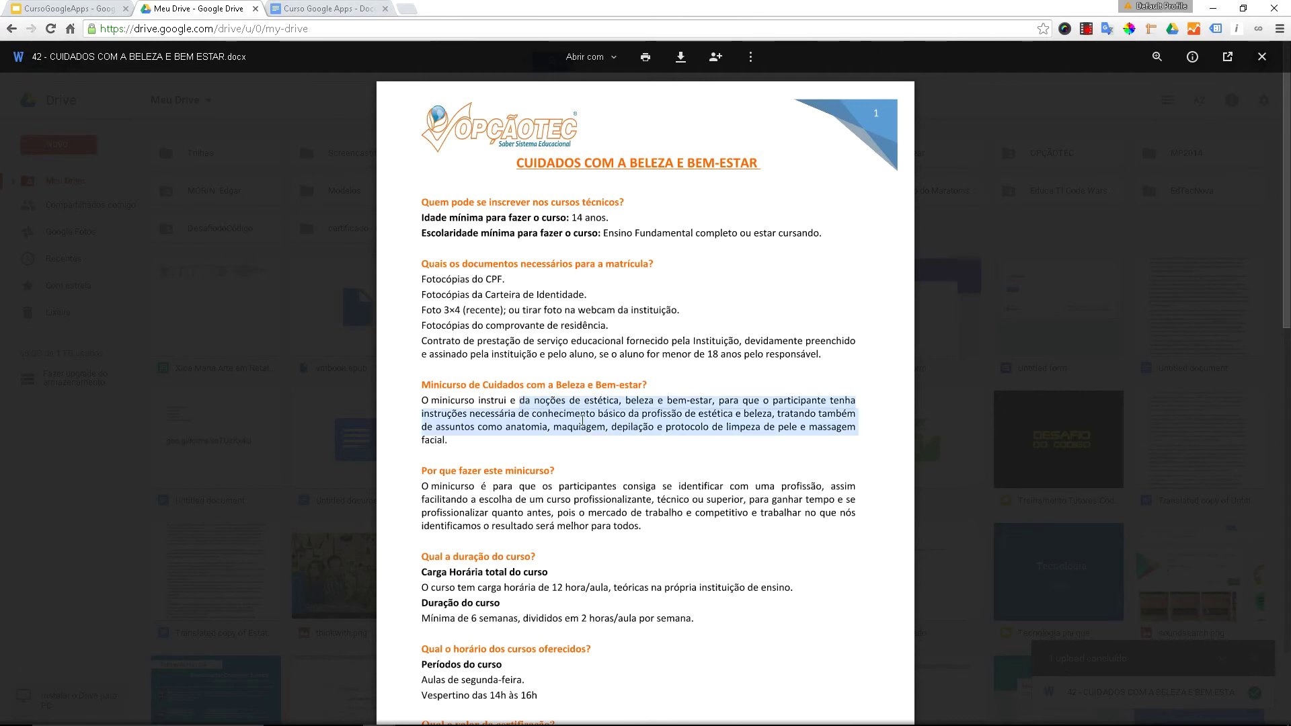
click(564, 417)
drag(562, 326, 563, 372)
click(563, 372)
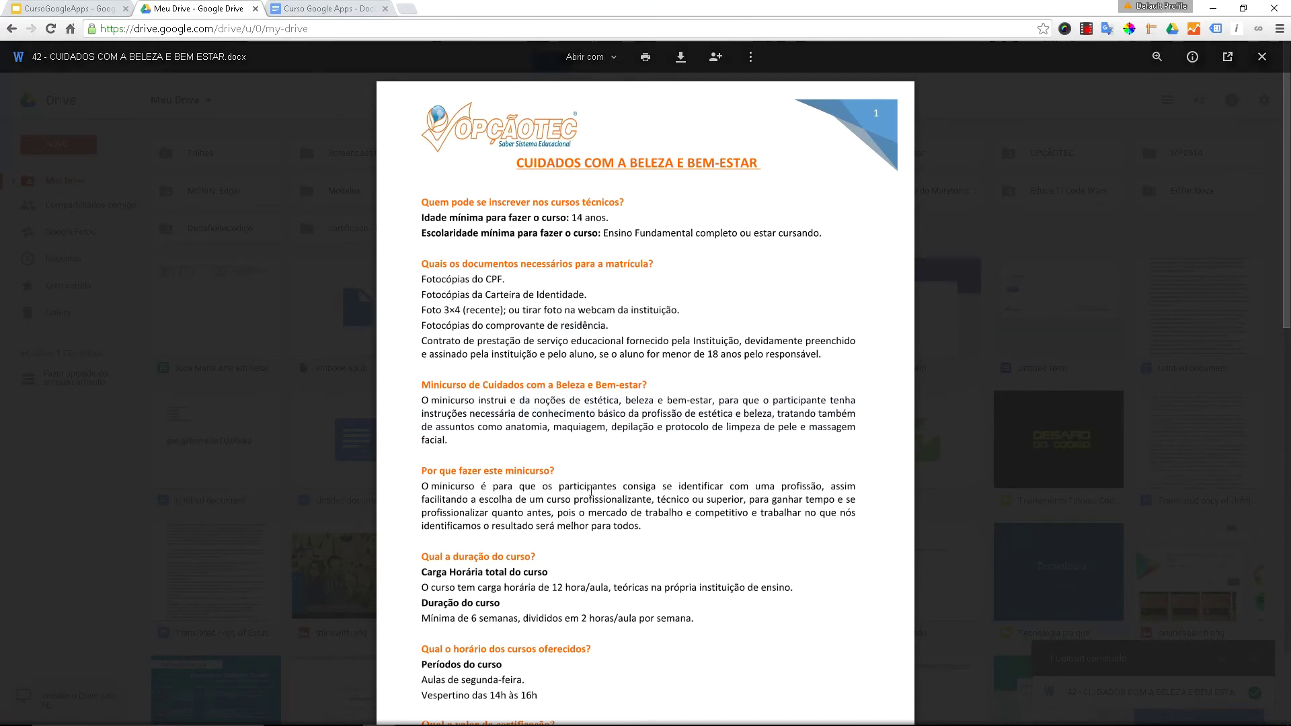
scroll(629, 486, down, 9)
scroll(629, 485, up, 9)
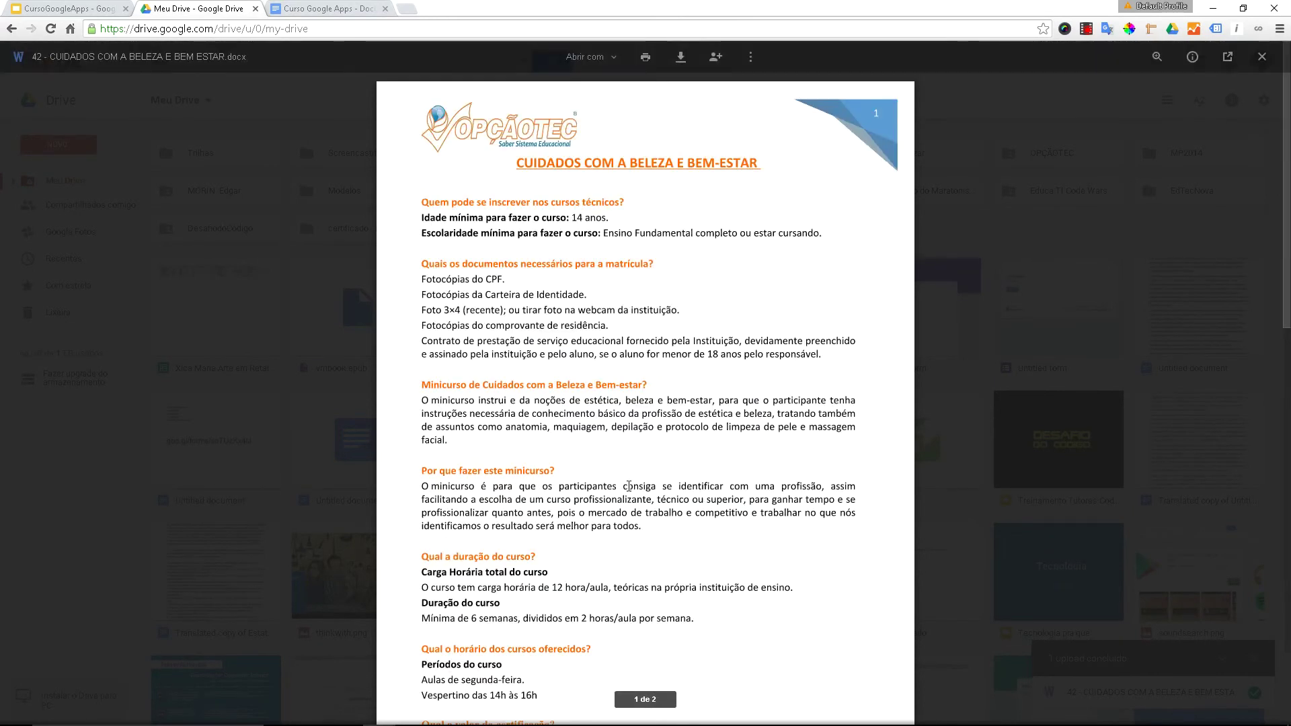
Step: Open the previewed Word file with Documentos Google and look through the converted document to its end
click(612, 58)
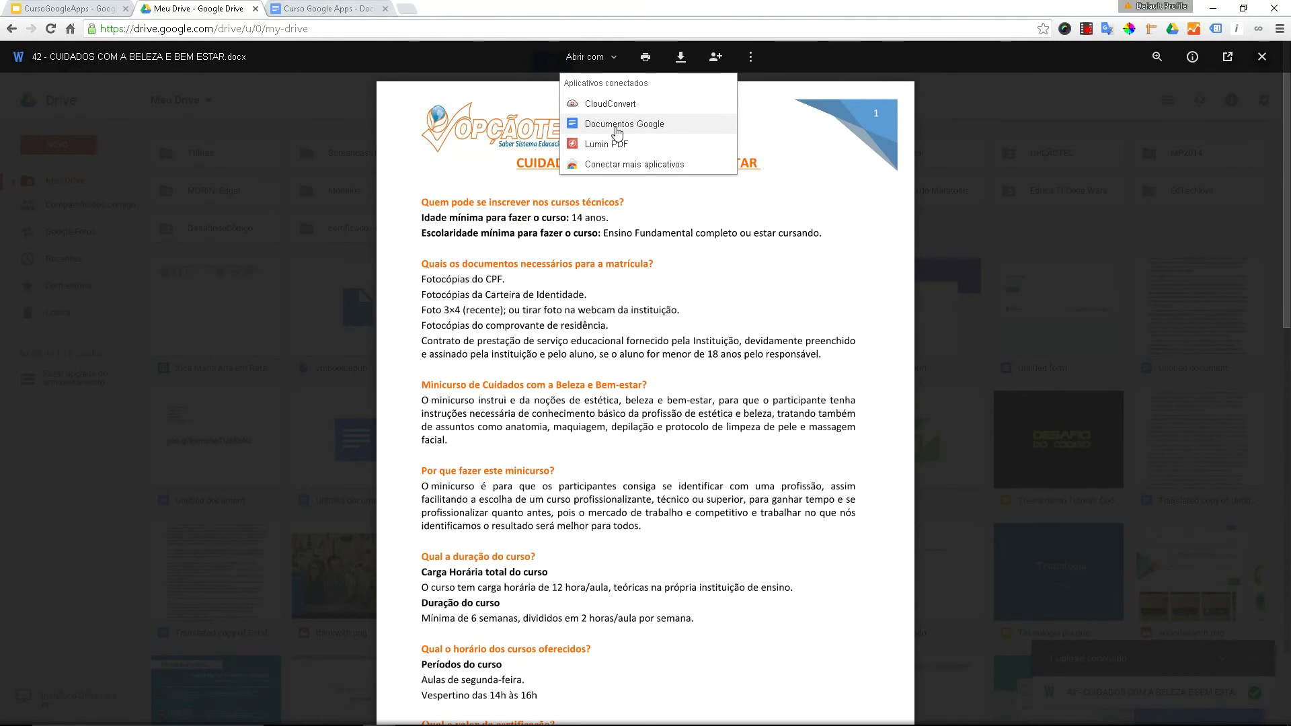
click(617, 132)
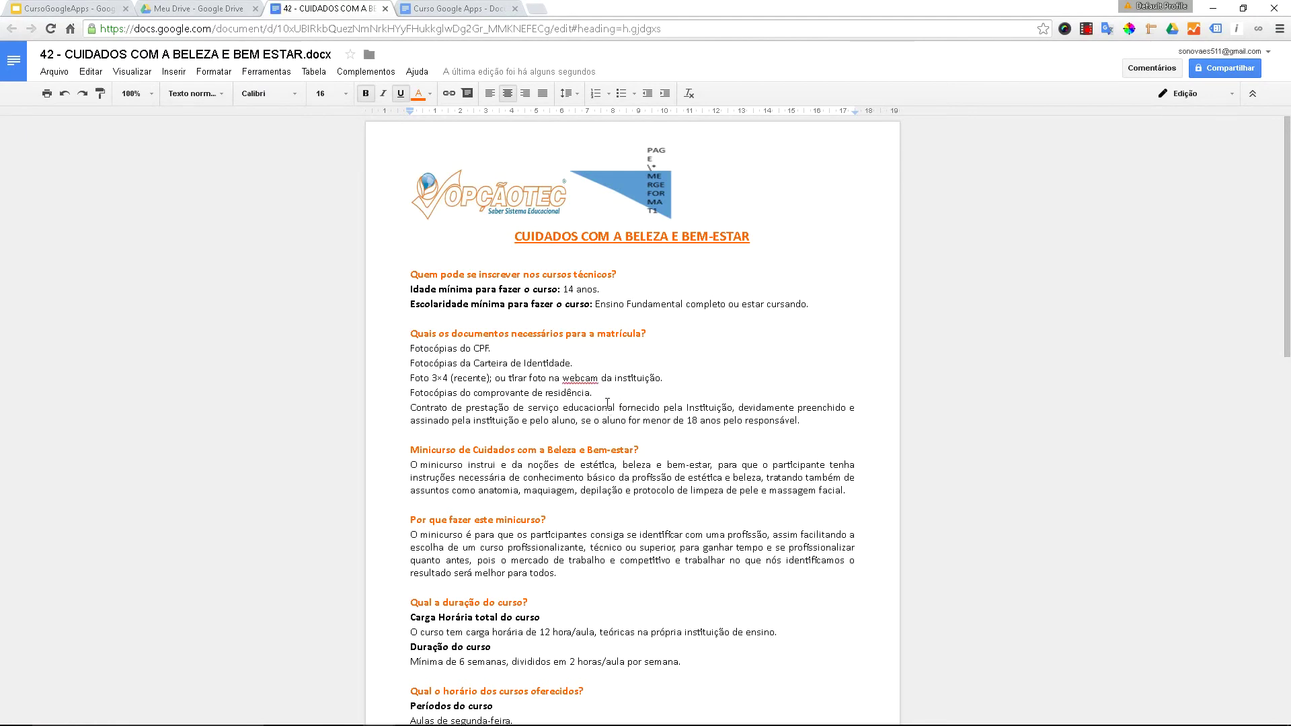
scroll(607, 402, down, 8)
scroll(606, 402, down, 6)
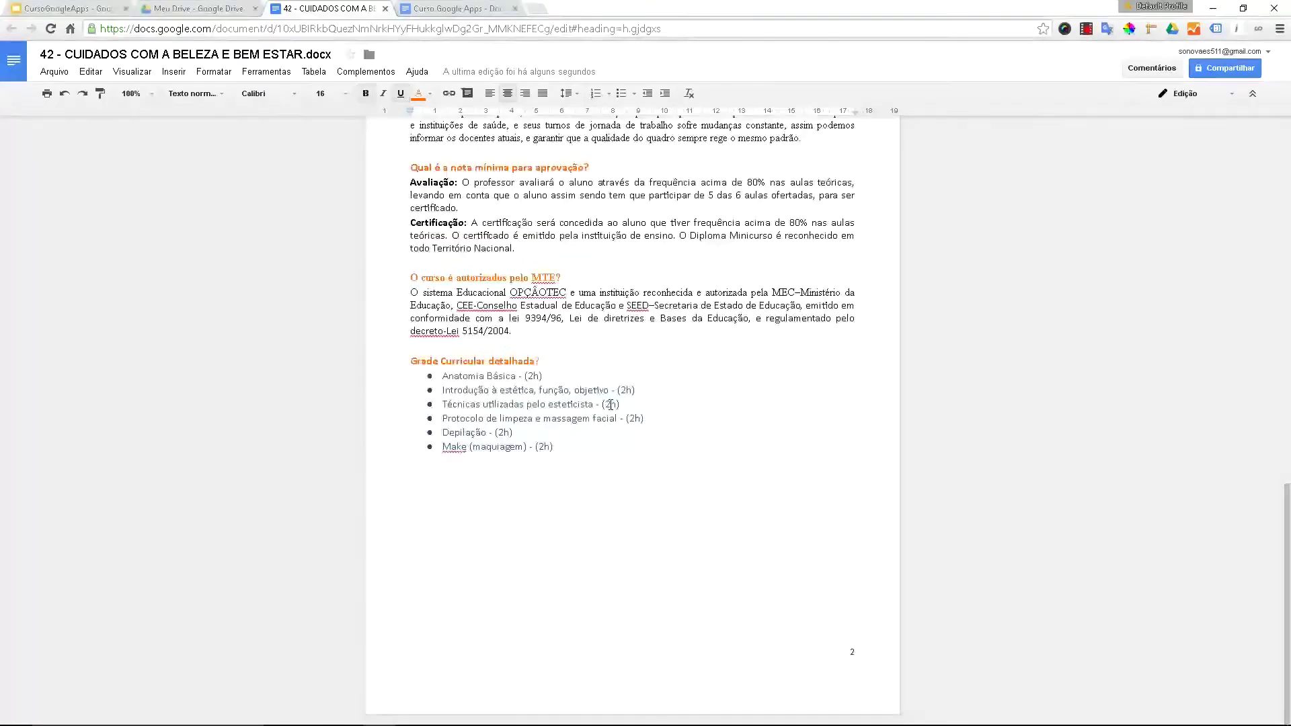
Step: Return to the start of the converted Word document, close it, and place the cursor below "fica salvando" in the Curso Google Apps document
scroll(663, 516, up, 15)
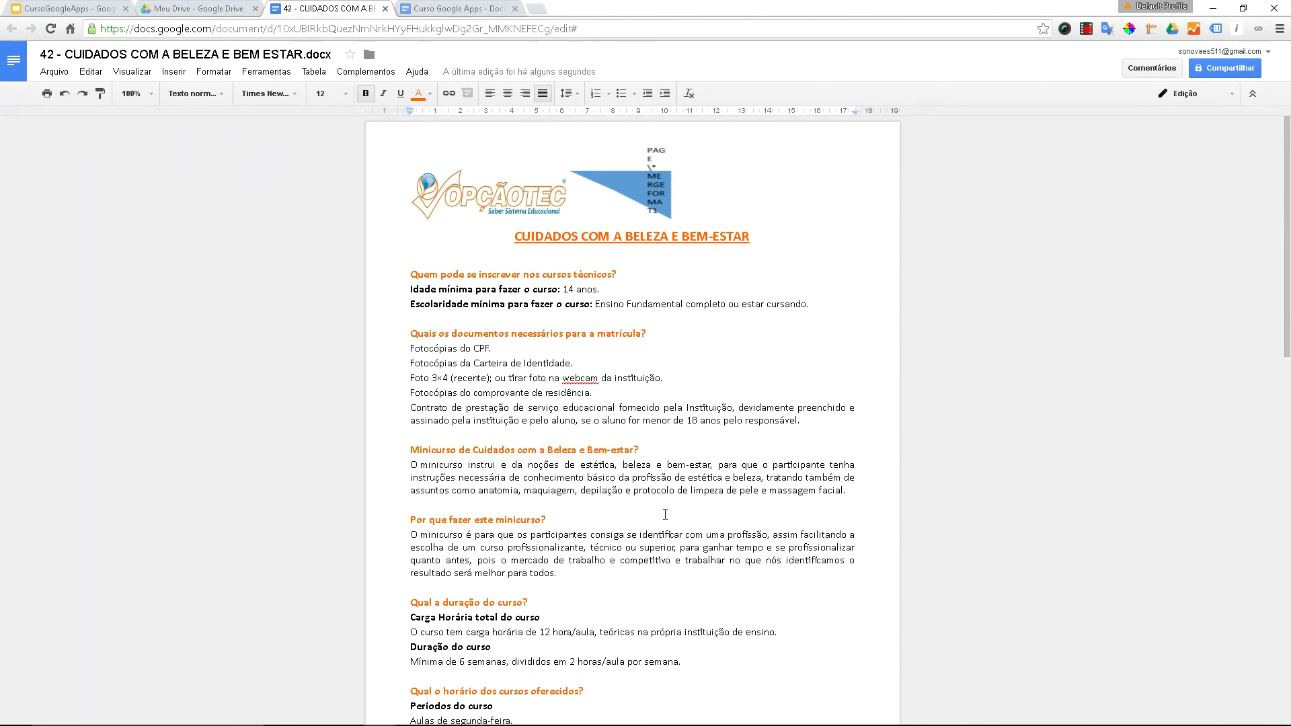
key(ctrl+w)
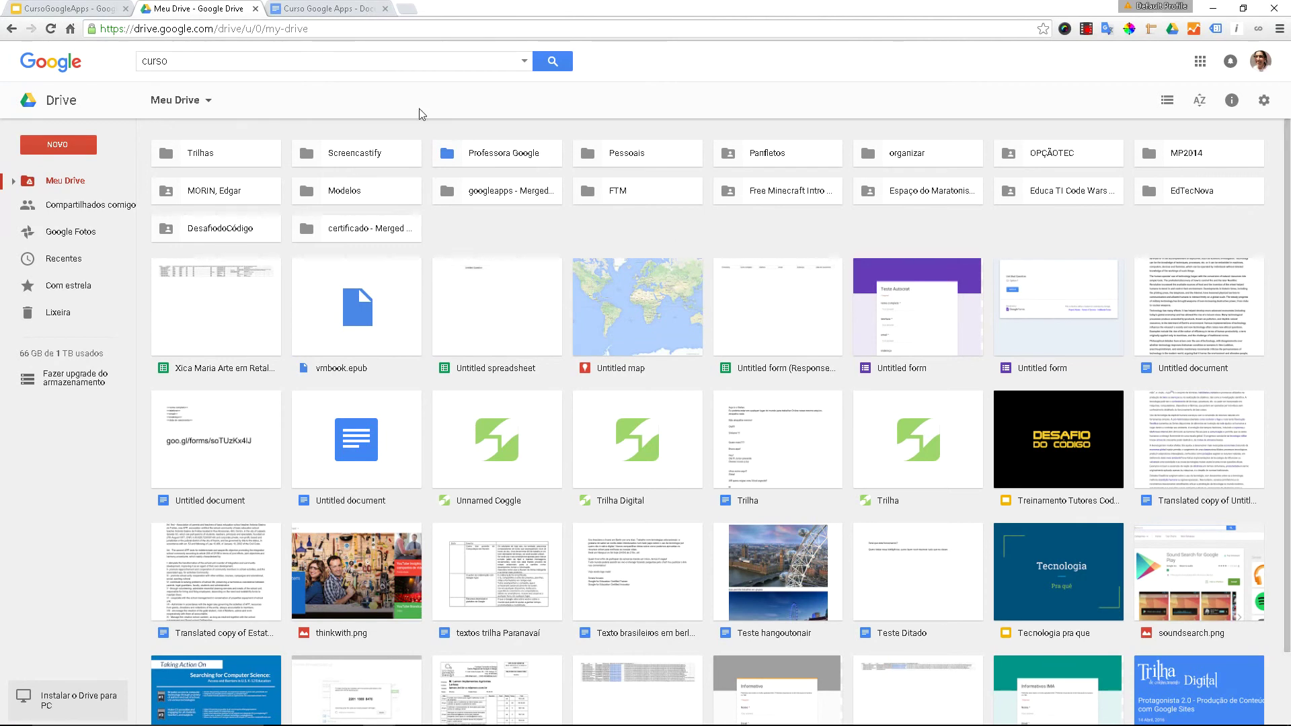
click(328, 7)
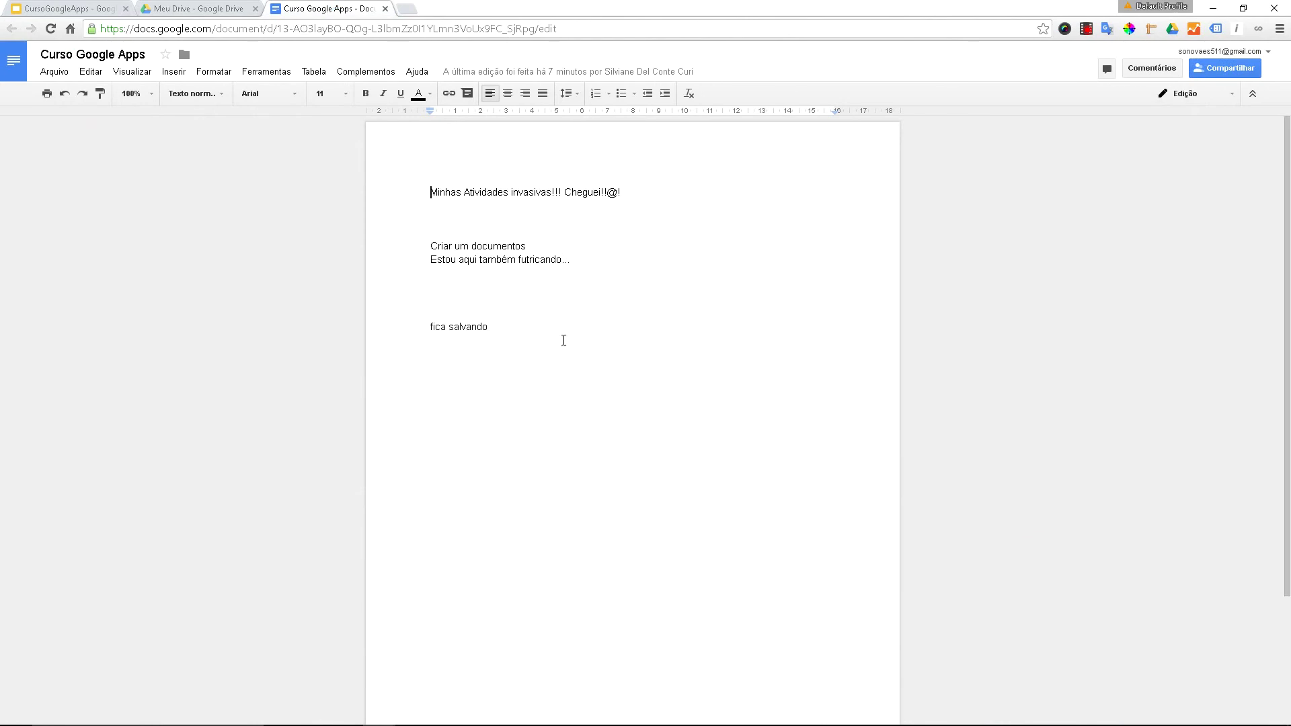
click(472, 370)
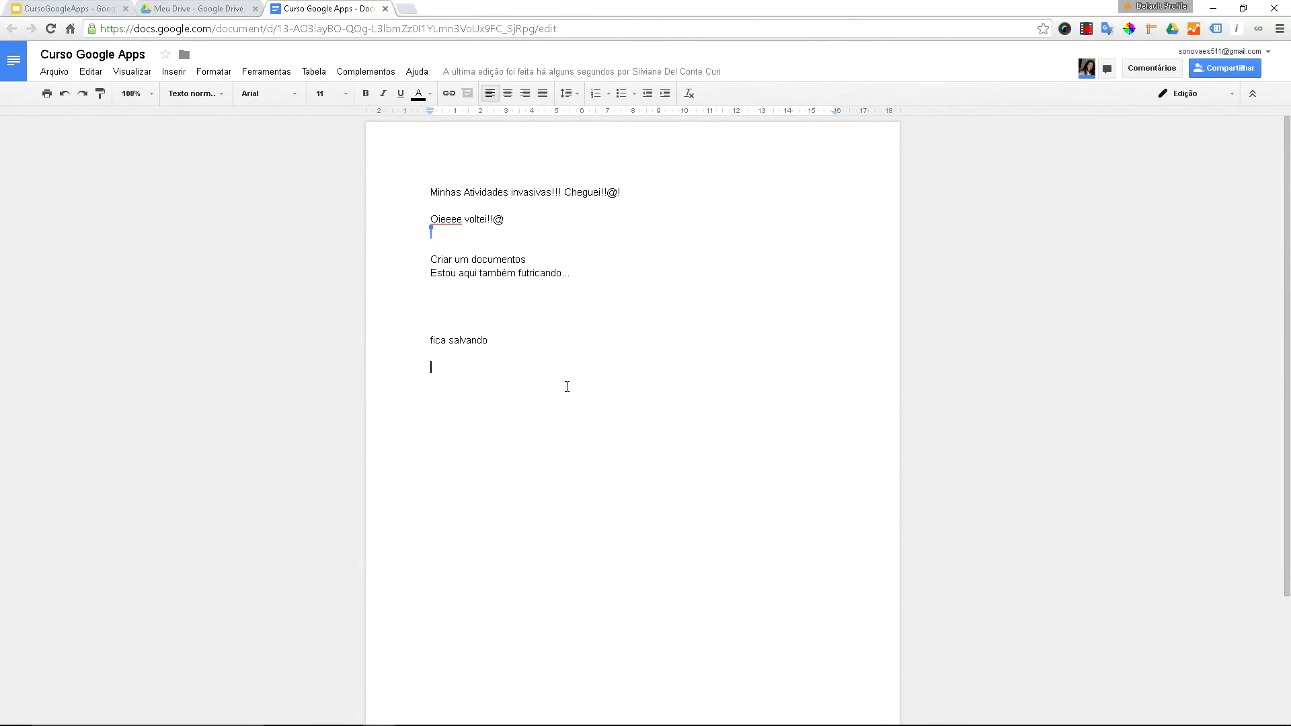
Step: Examine the file formats offered for downloading the Curso Google Apps document, without choosing one
click(53, 73)
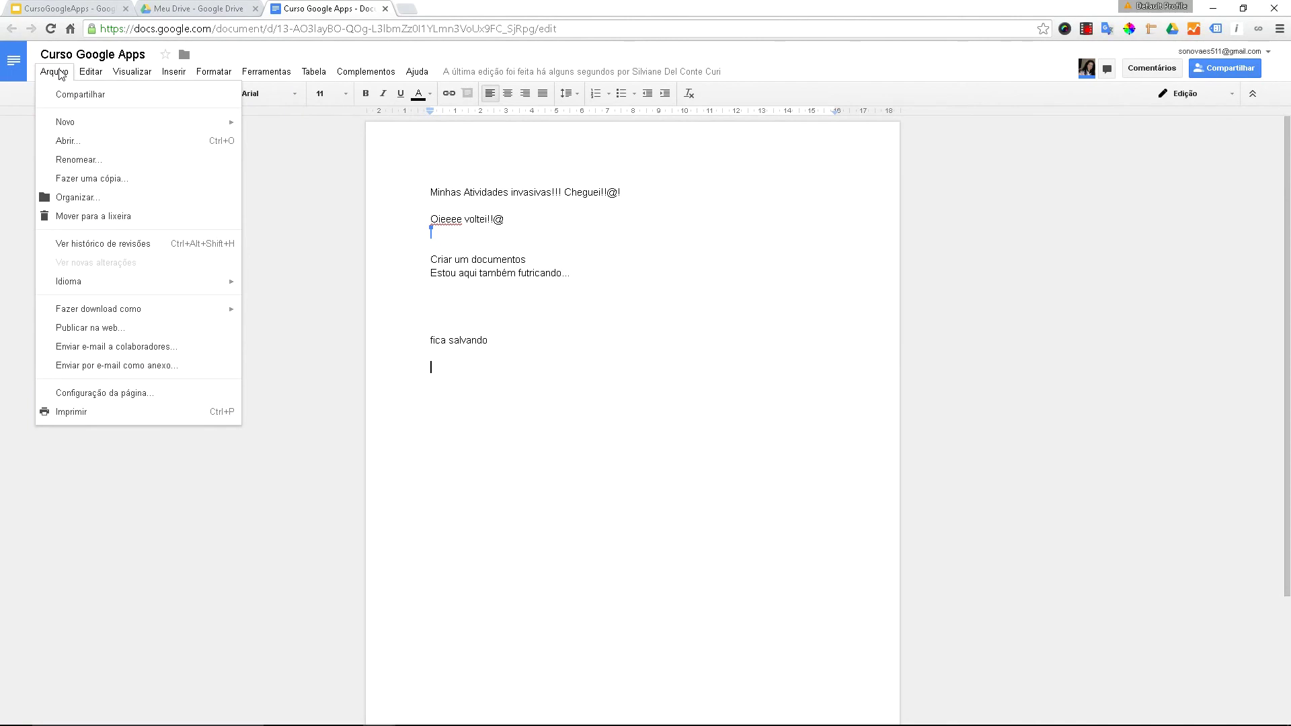
mouse_move(147, 311)
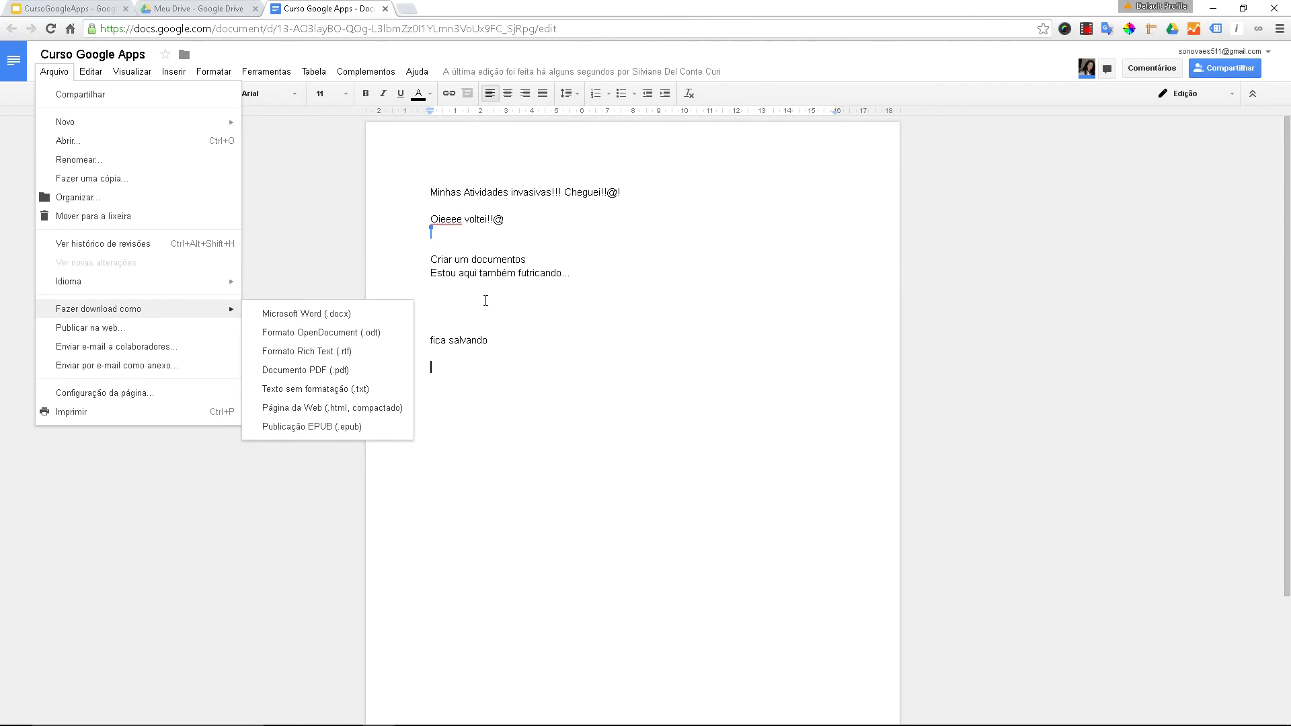
click(622, 307)
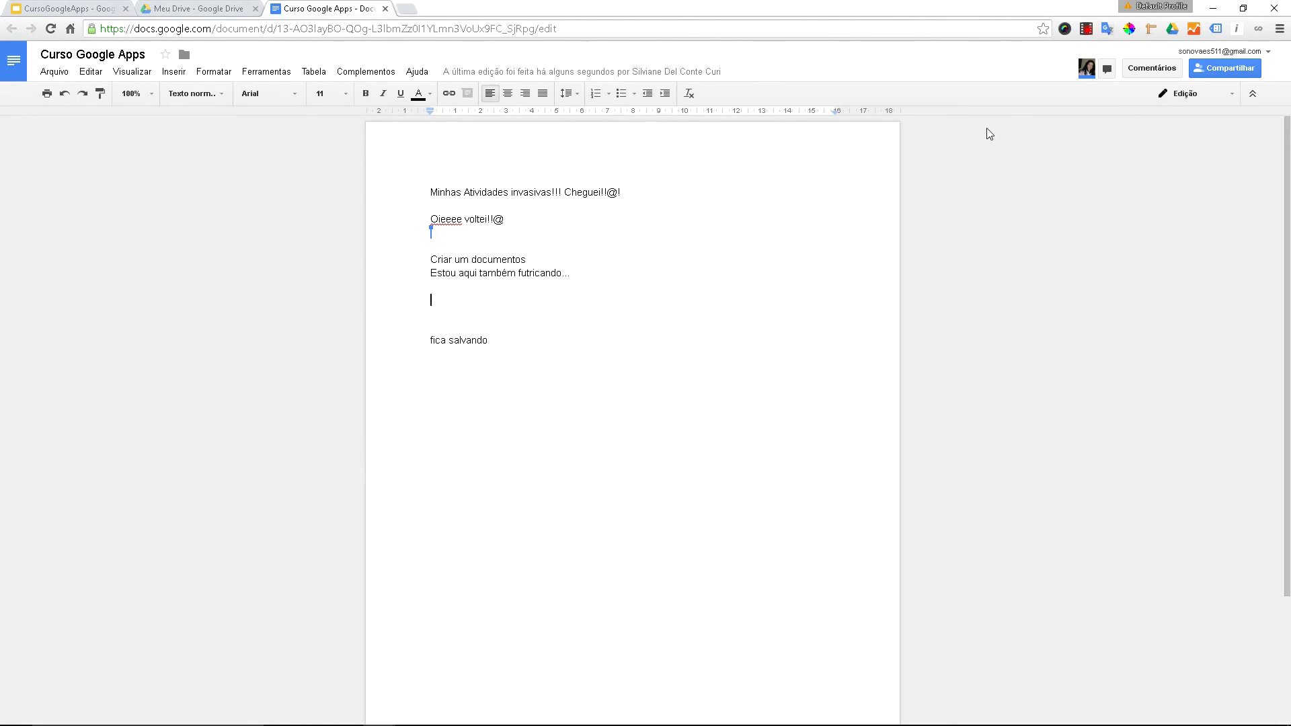
Step: Open the document's sharing settings and set the permission for invited people to Pode visualizar
click(1220, 73)
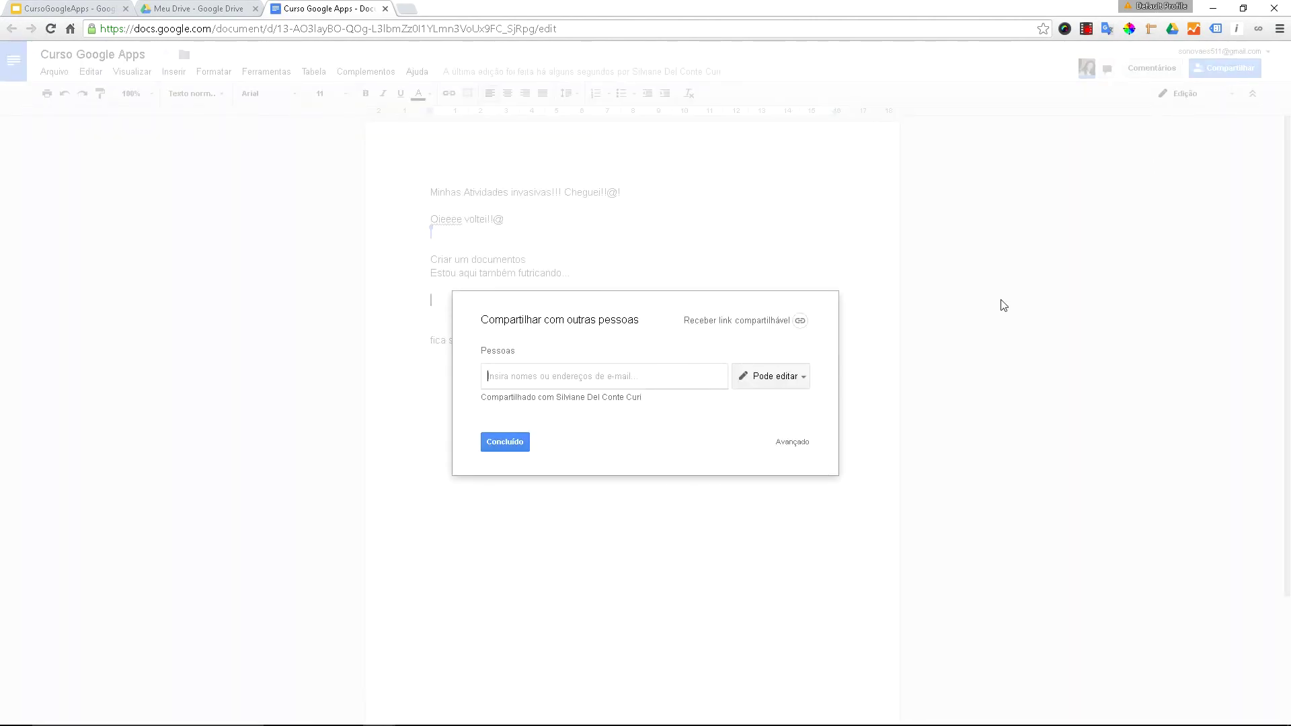
click(765, 381)
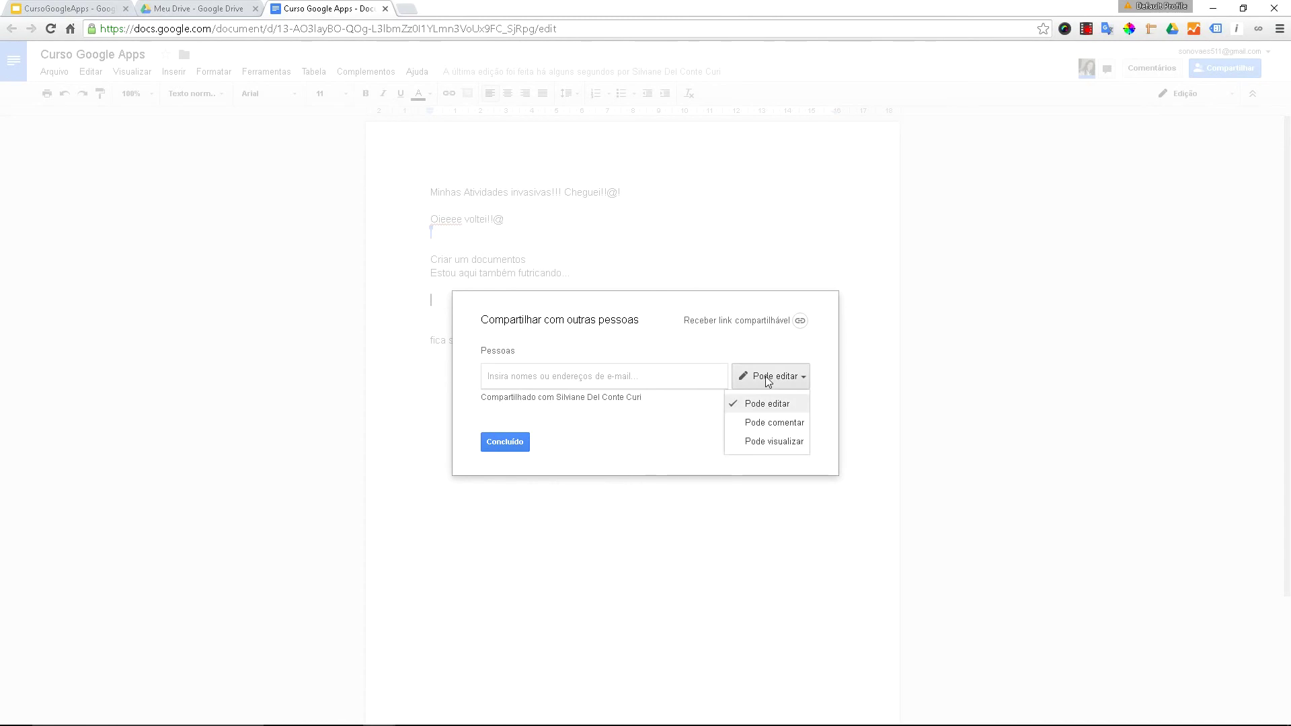
click(792, 442)
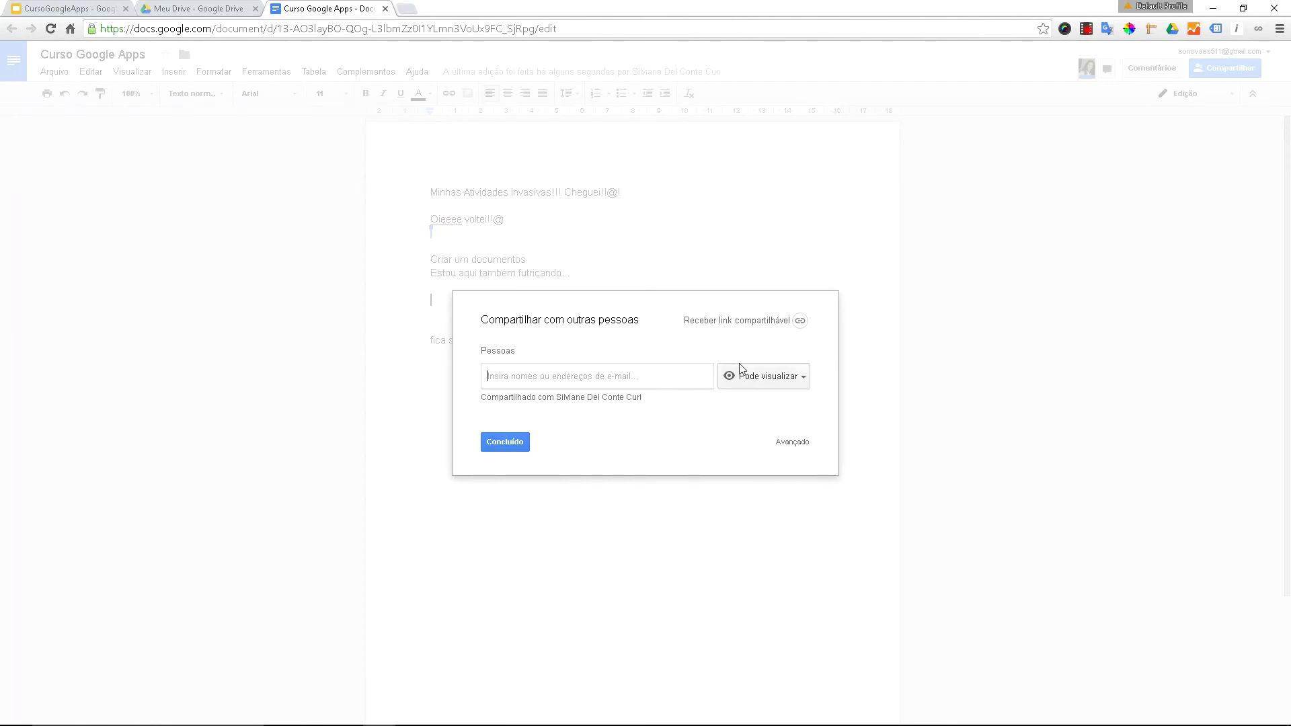
Step: Turn on link sharing for the document, review the link access options, keep "Pessoas com o link podem visualizar", and finish sharing
click(744, 321)
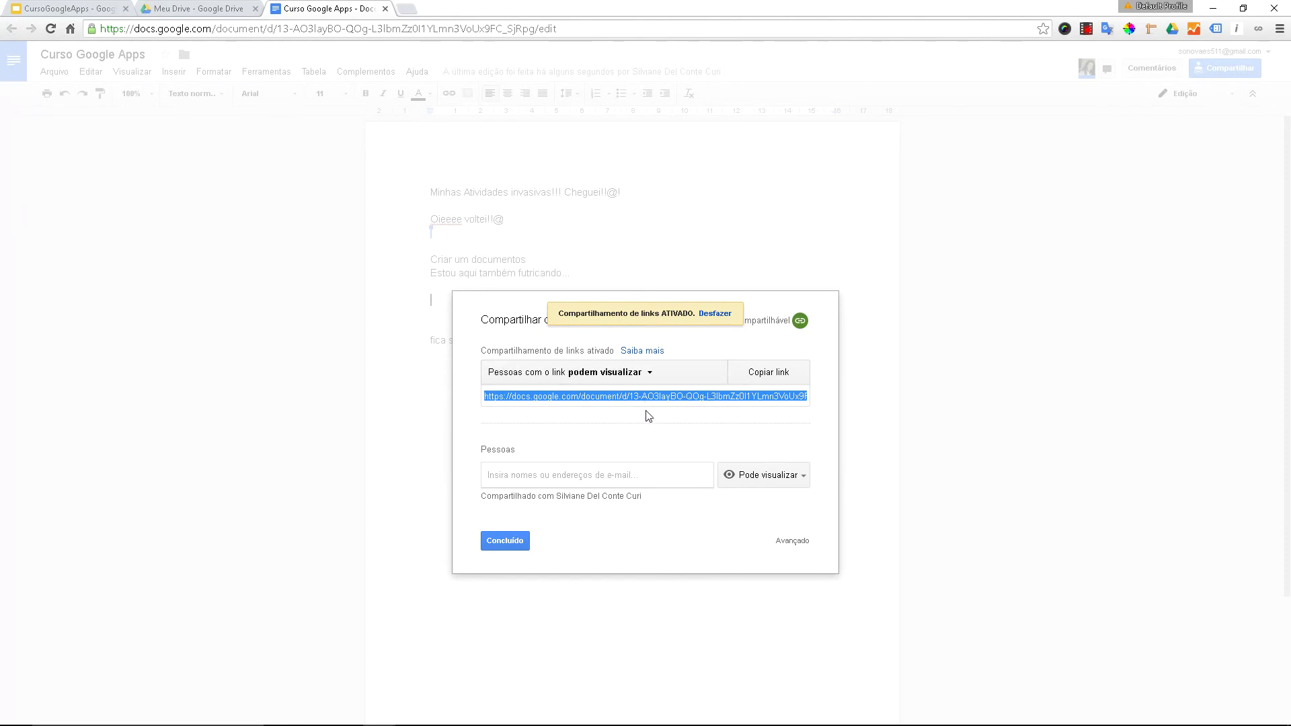
click(622, 373)
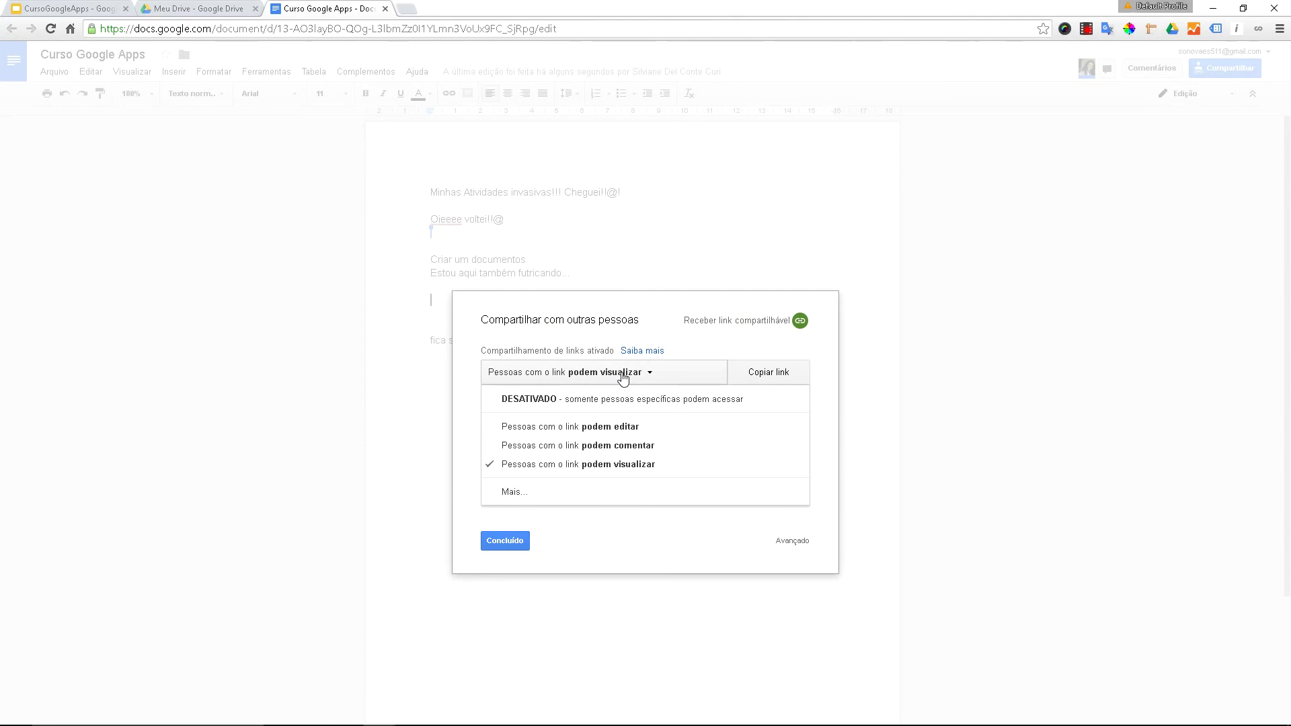
click(622, 374)
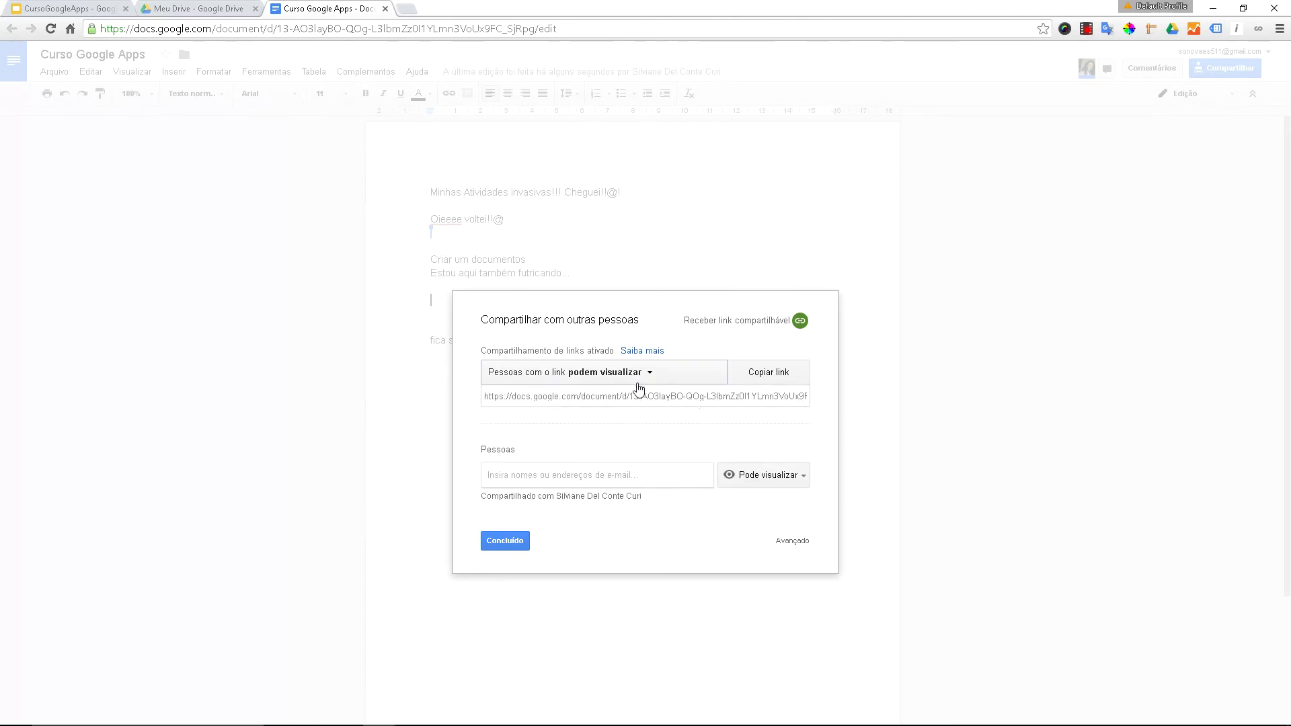
click(633, 378)
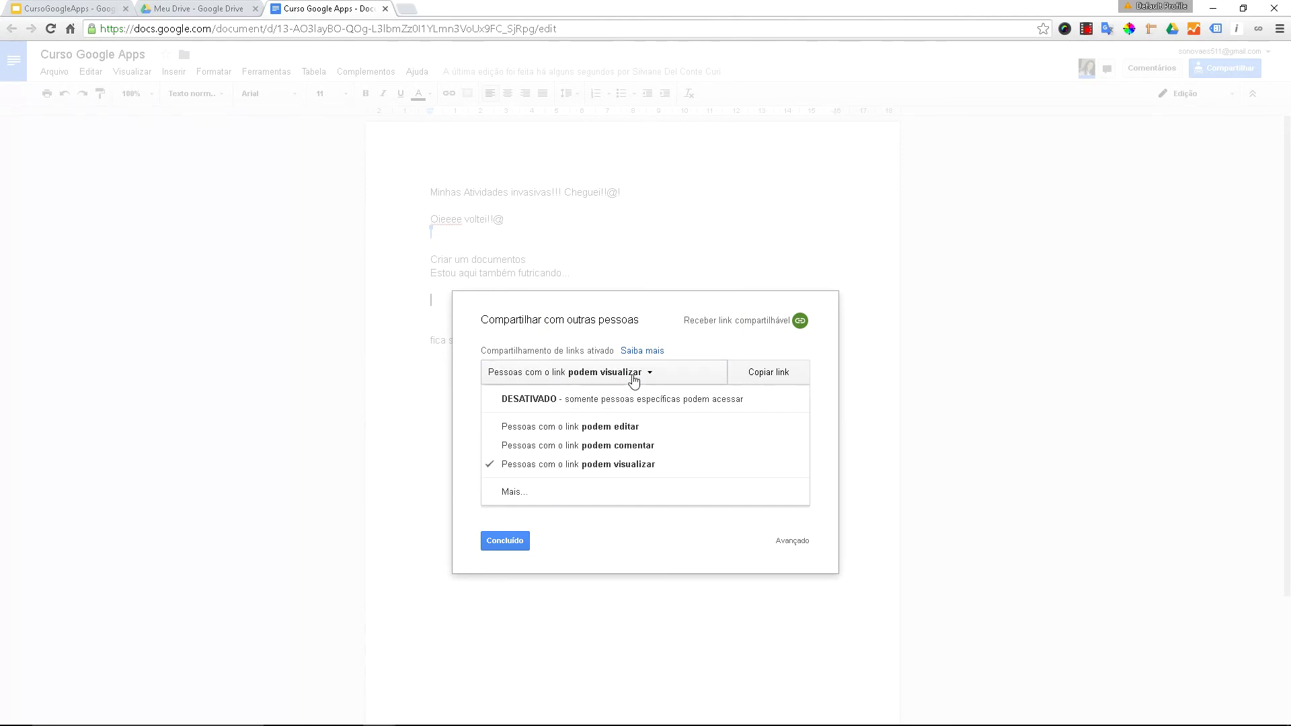
click(694, 375)
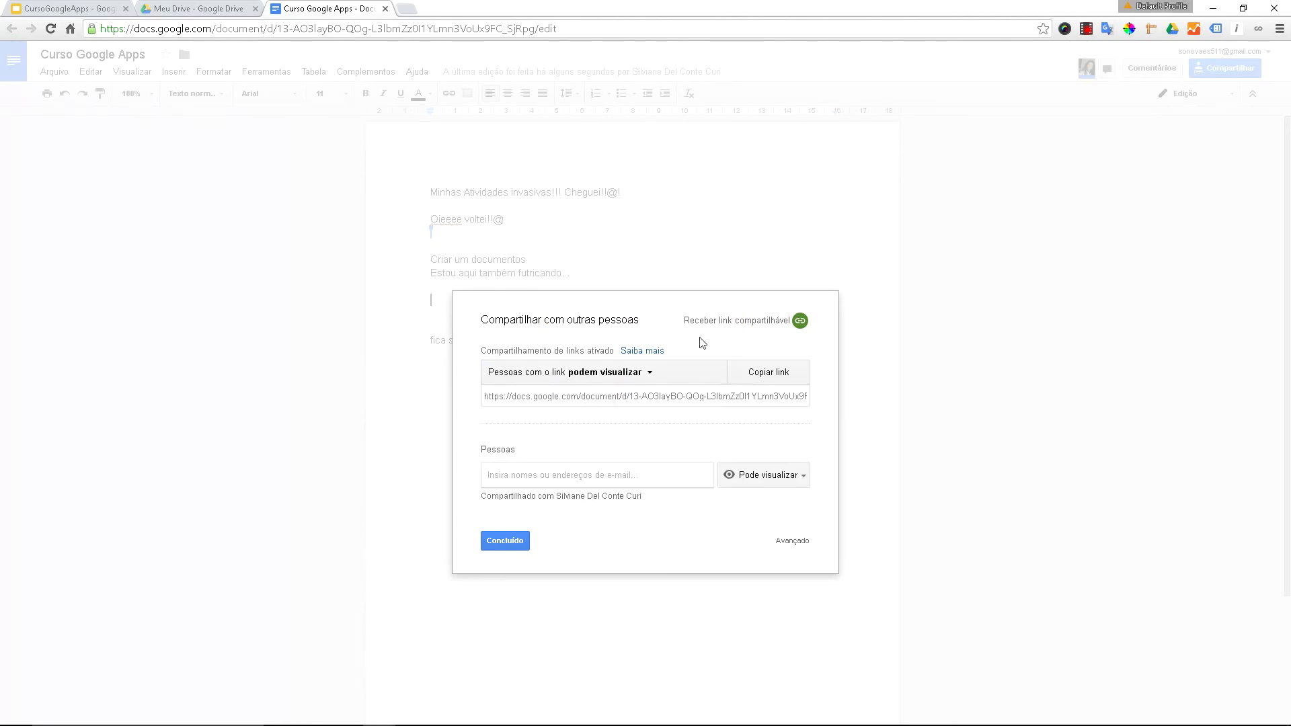
click(508, 542)
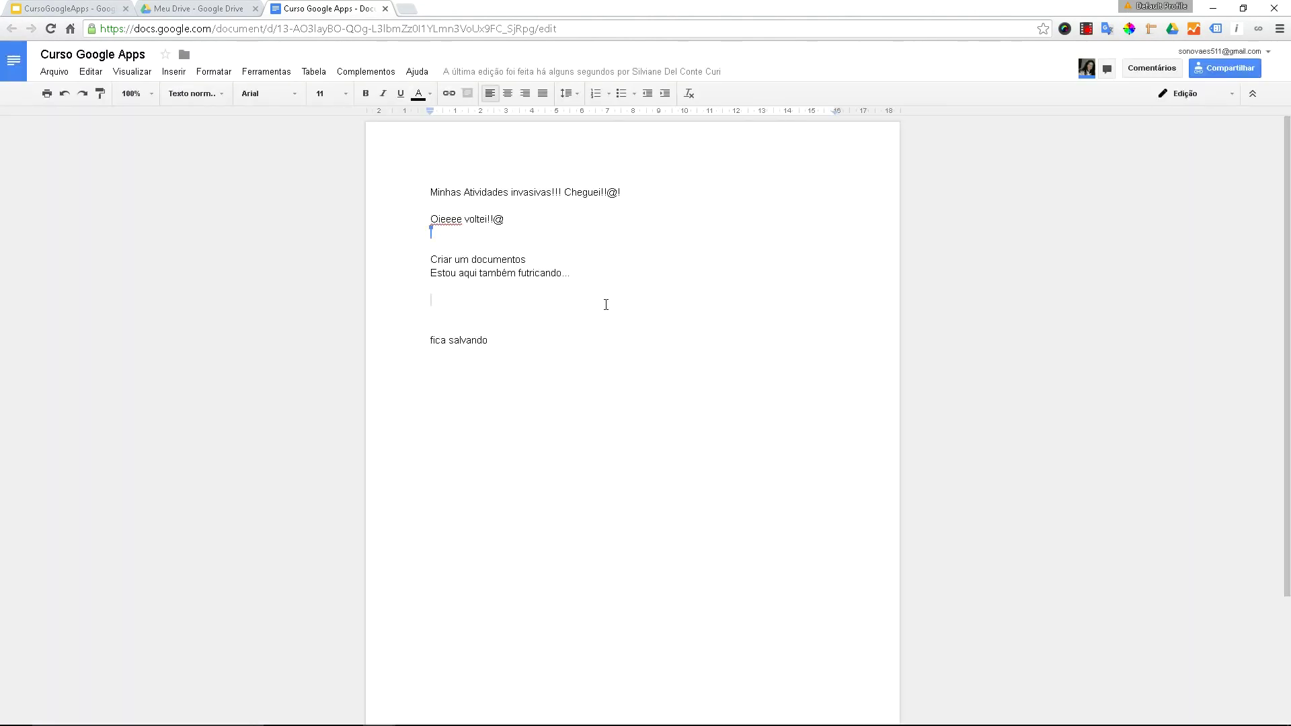